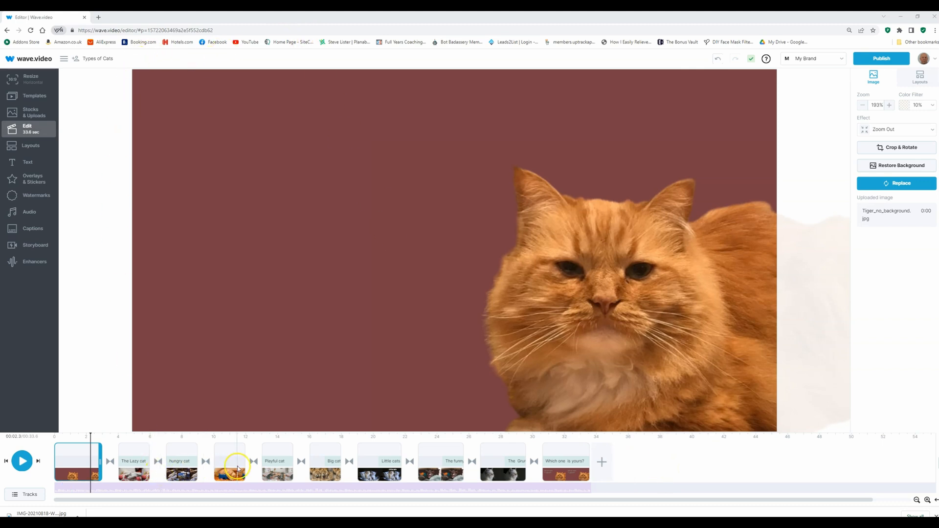
- Add a text box to the opening clip and place it on the plain background beside the cat's head
mouse_move(74, 452)
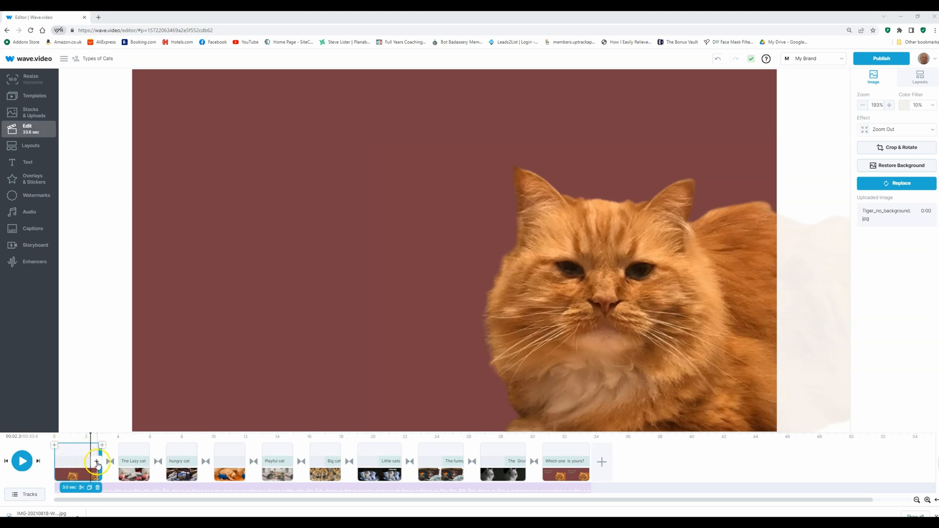
click(97, 463)
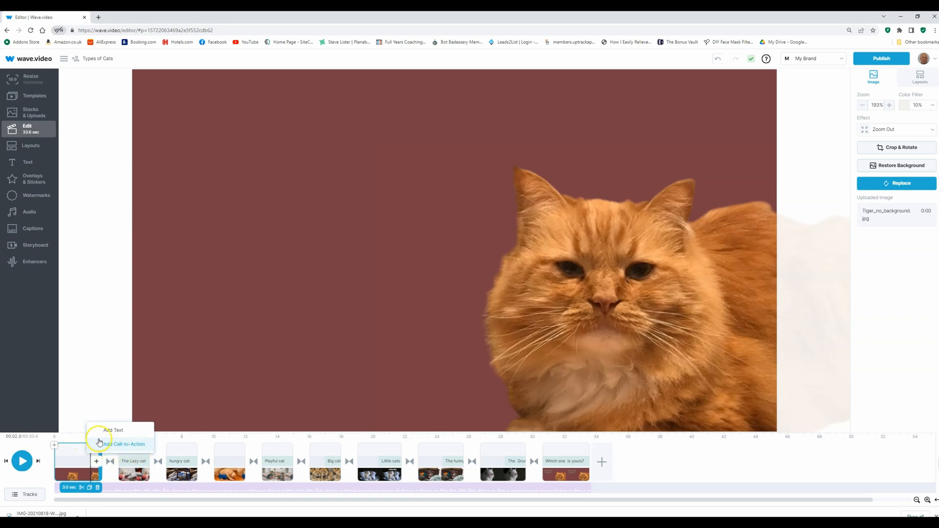
click(119, 433)
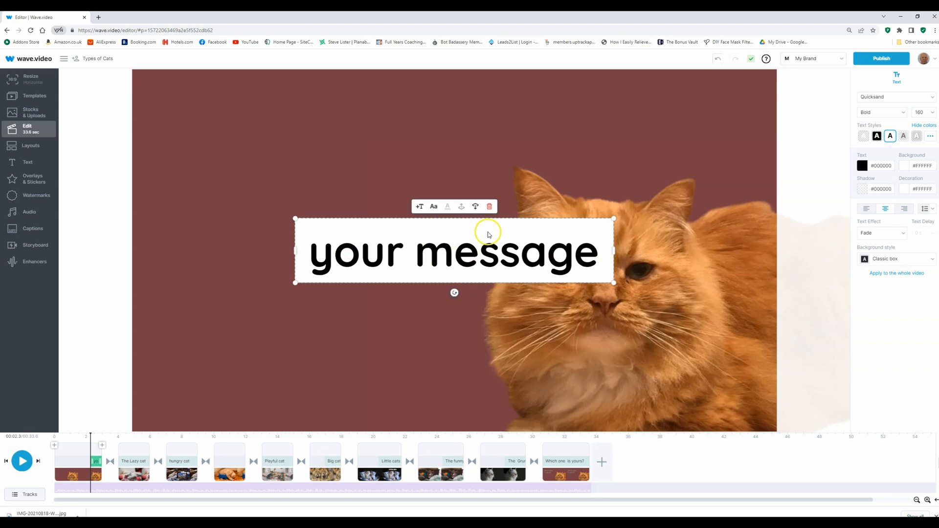
drag(472, 223, 347, 152)
- Replace the placeholder message with "There are several types of CATS", starting a new line before "of CATS"
click(297, 180)
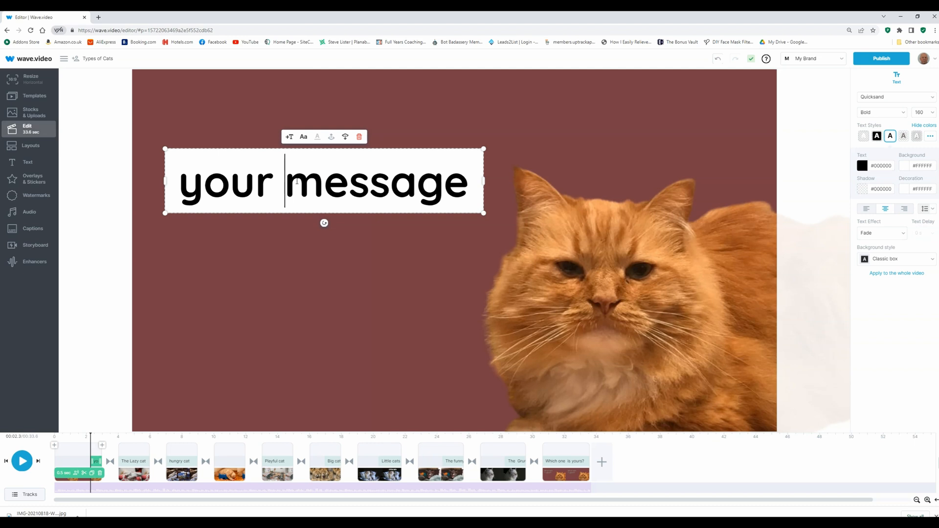
key(ctrl+a)
key(BackSpace)
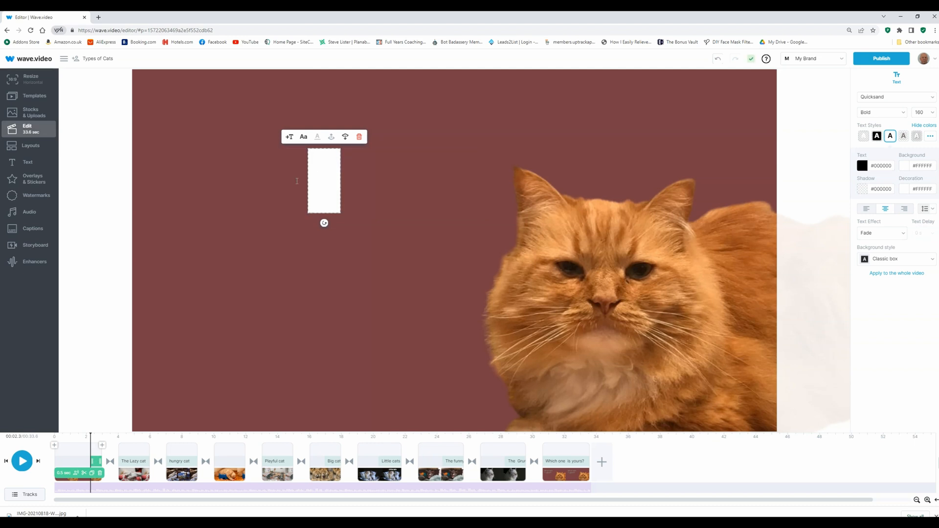
text(Th)
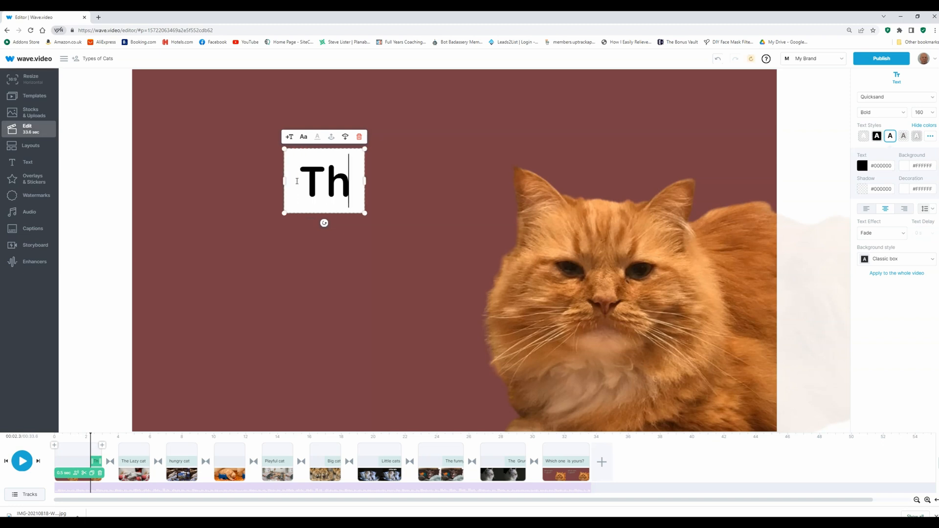
text(ere a)
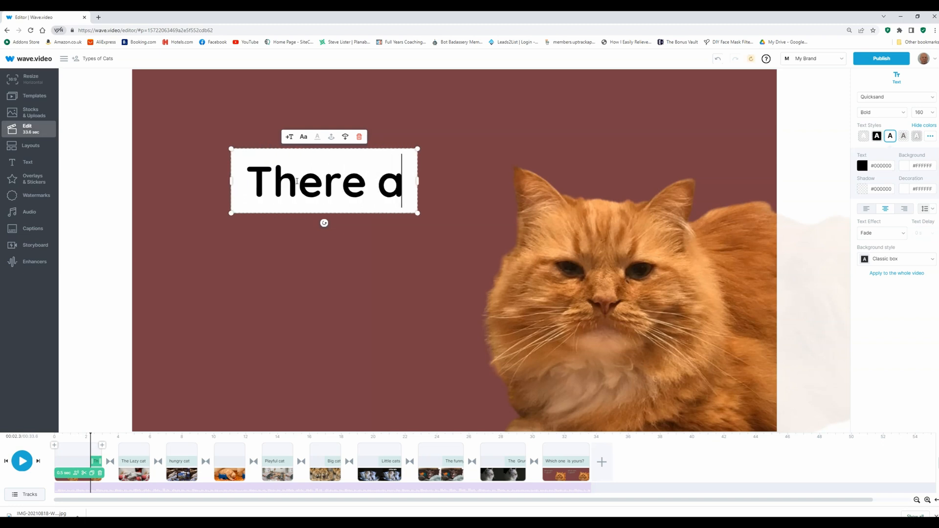
text(re )
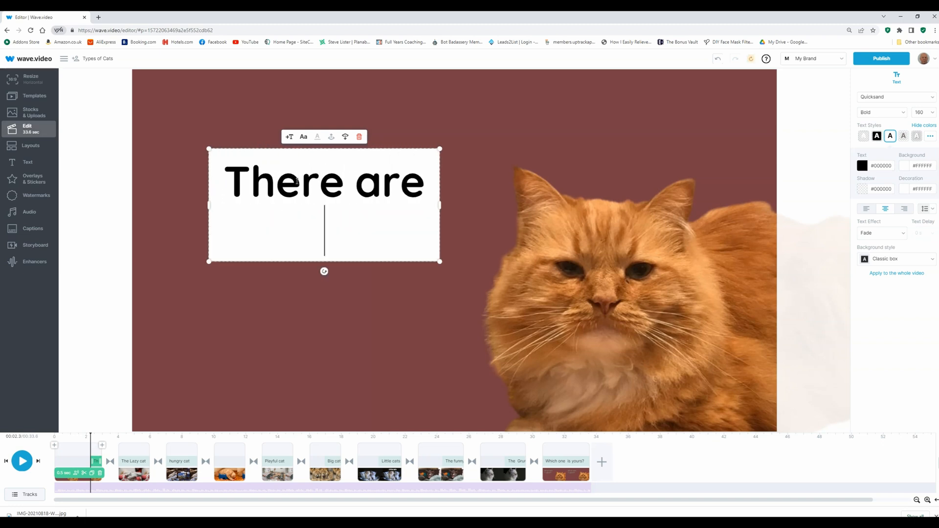
text(severa)
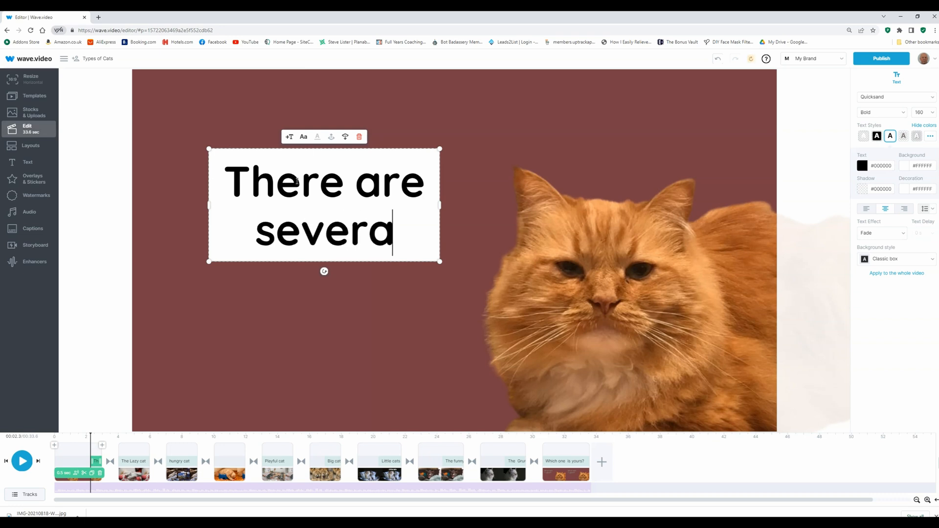
text(l types)
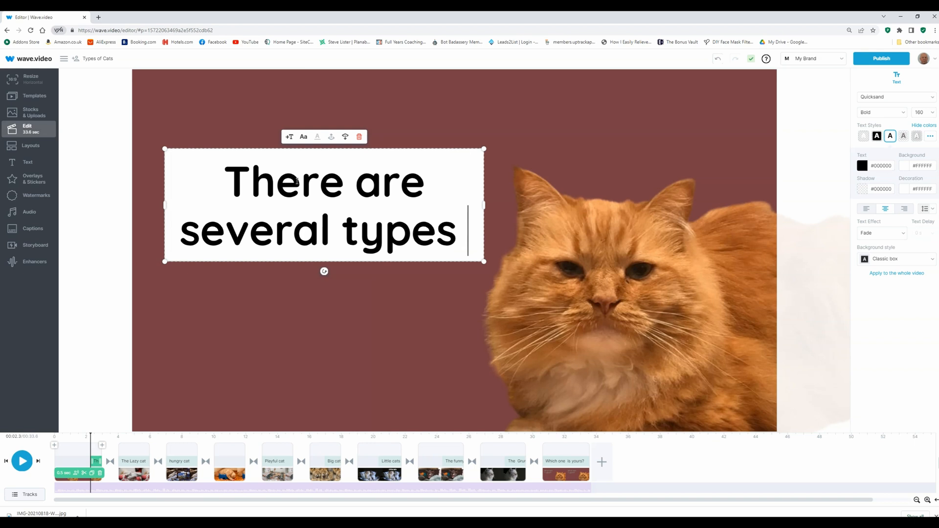
key(Return)
text(of CATS)
click(295, 229)
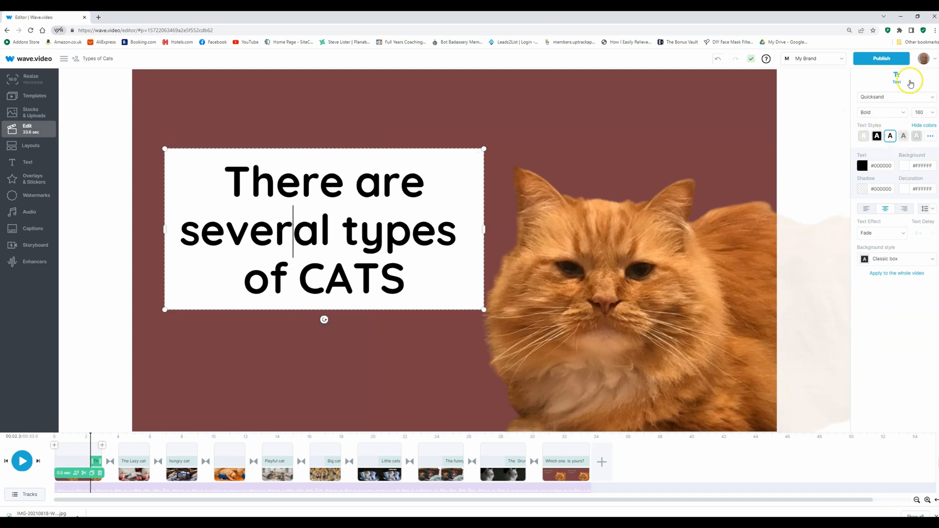
- Examine the available fonts, weights, sizes and colour settings for the title text without changing any of them
click(930, 97)
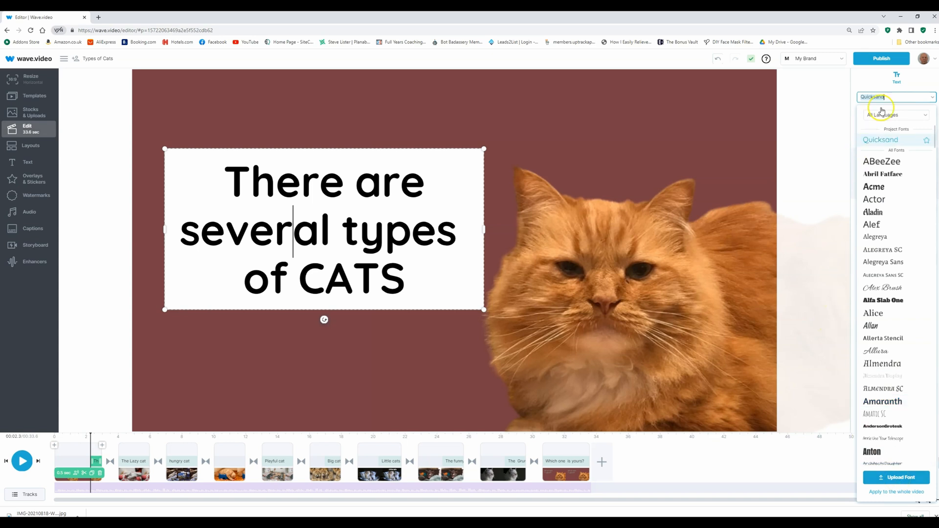
click(875, 80)
click(873, 112)
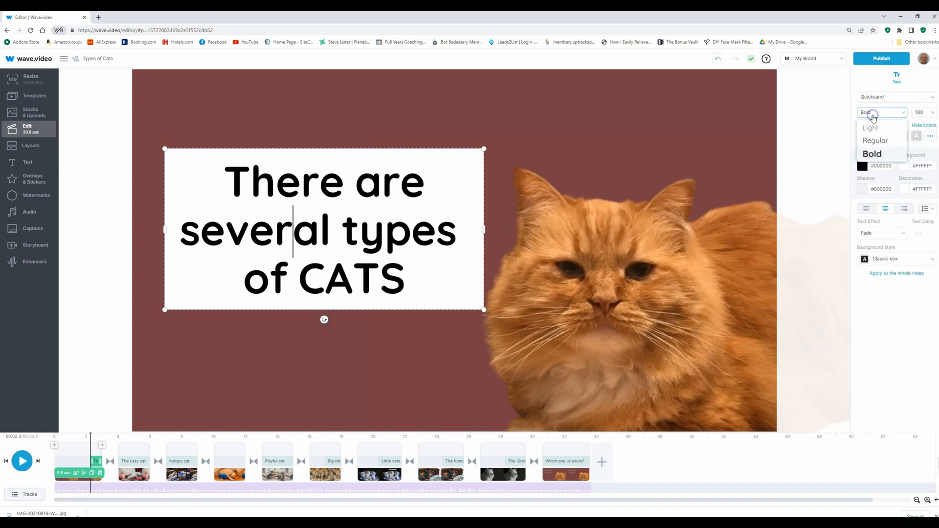
click(865, 83)
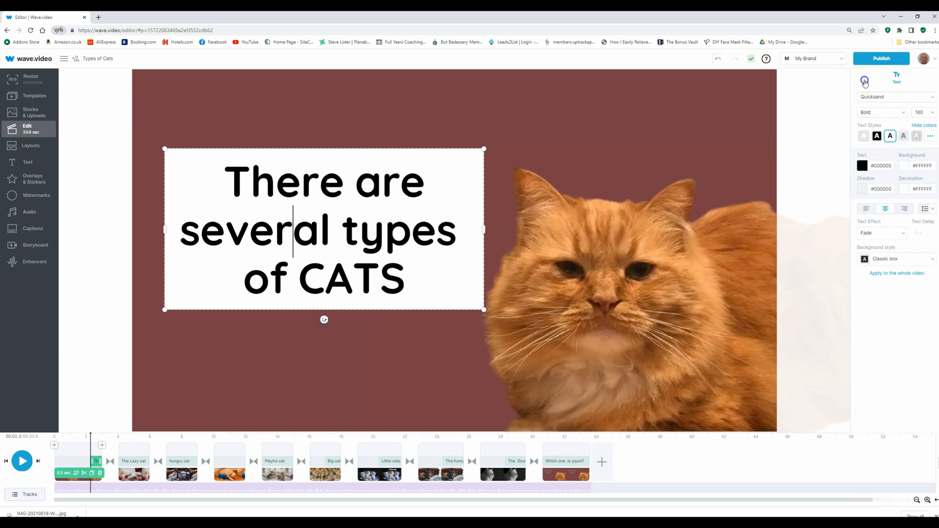
click(933, 113)
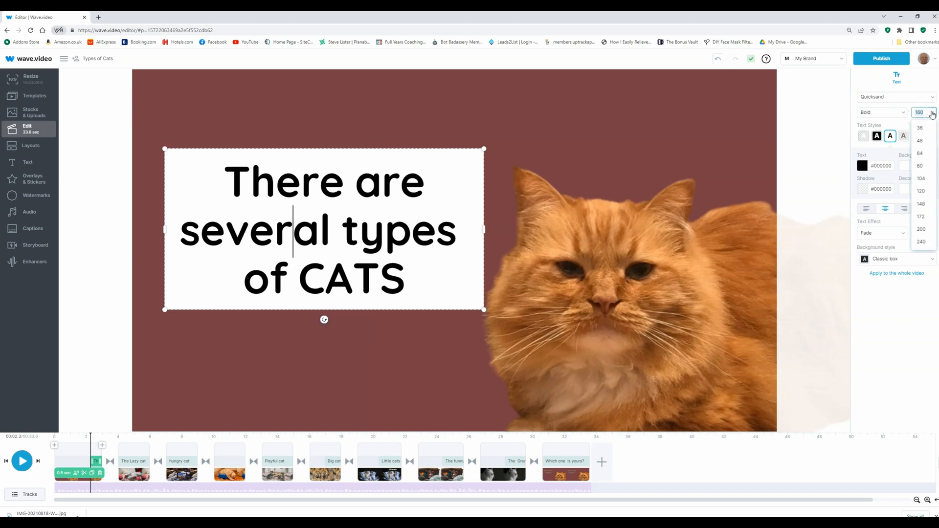
click(873, 79)
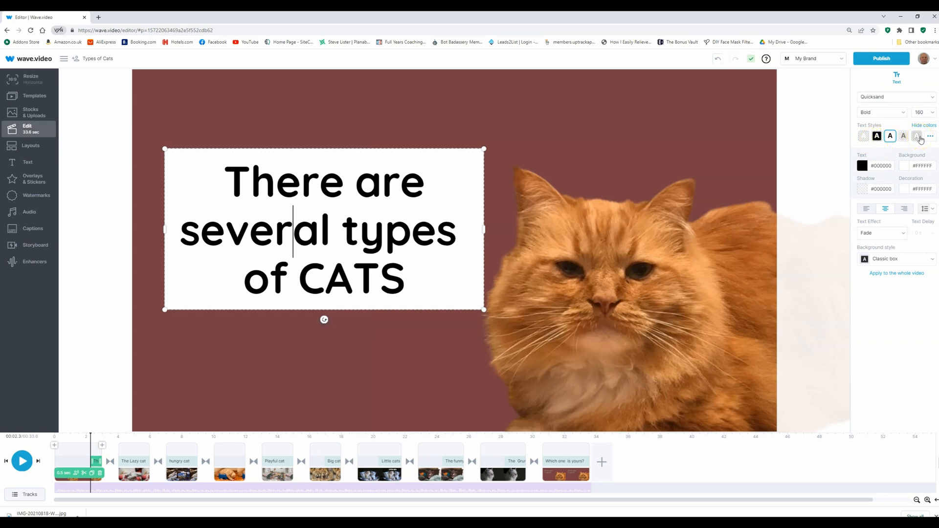
click(862, 167)
click(905, 166)
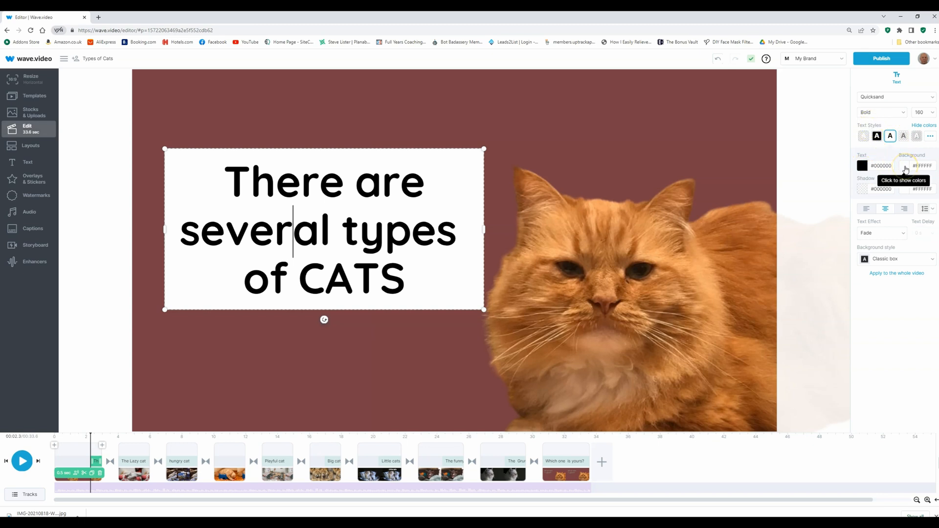
click(876, 191)
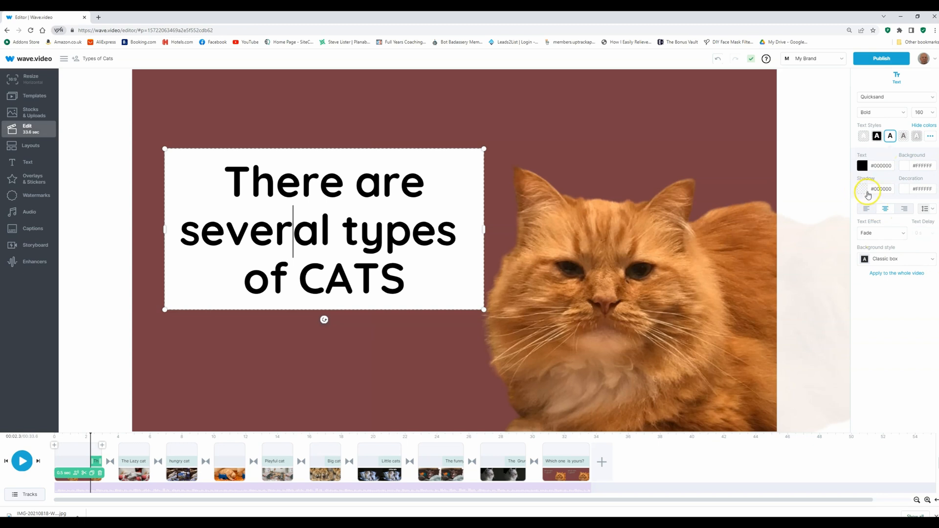
click(866, 216)
- Apply the plain white text style without a background box to the opening title
click(864, 137)
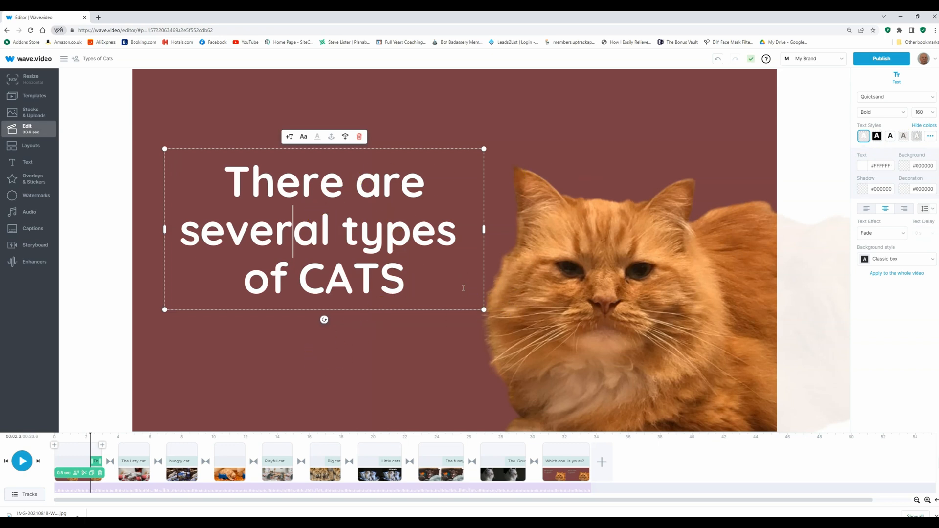
click(414, 325)
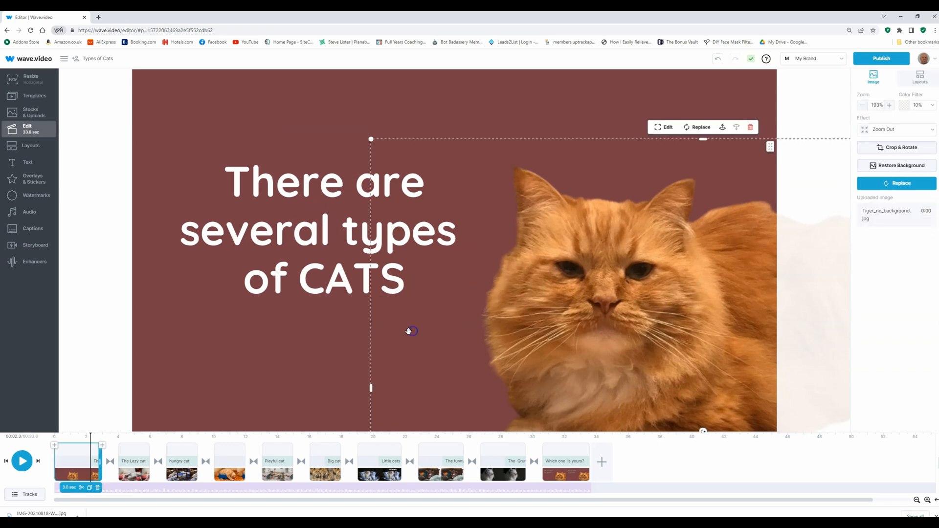
- Set the whole opening title's font size to 200 and shift its text box up and slightly left
click(247, 181)
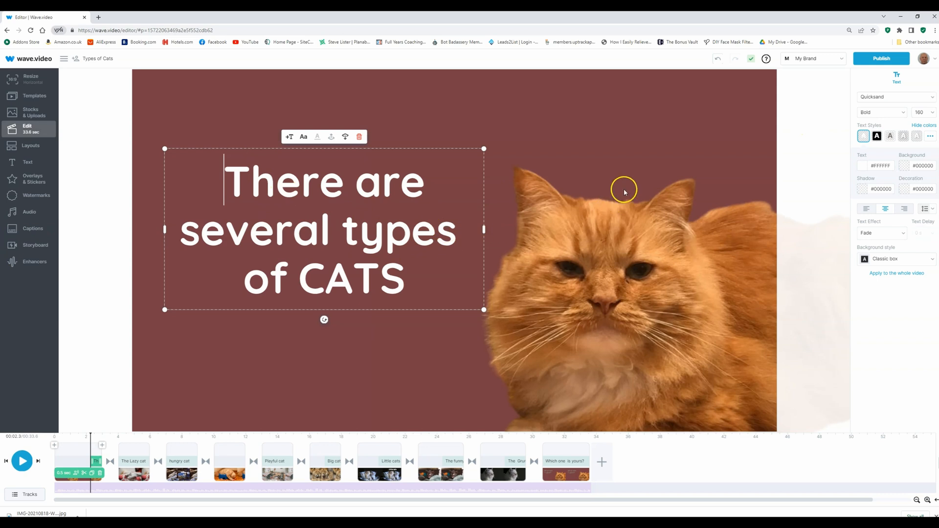
click(224, 185)
drag(223, 184, 409, 274)
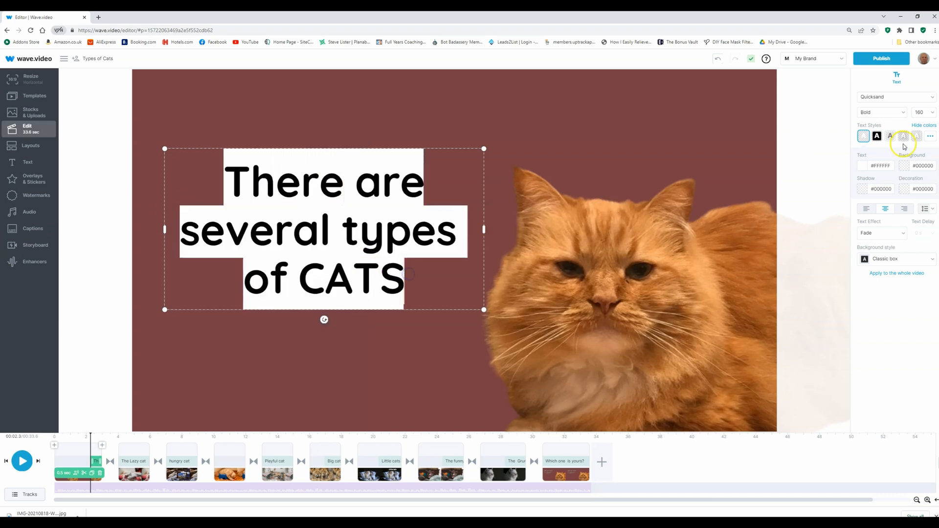
click(934, 113)
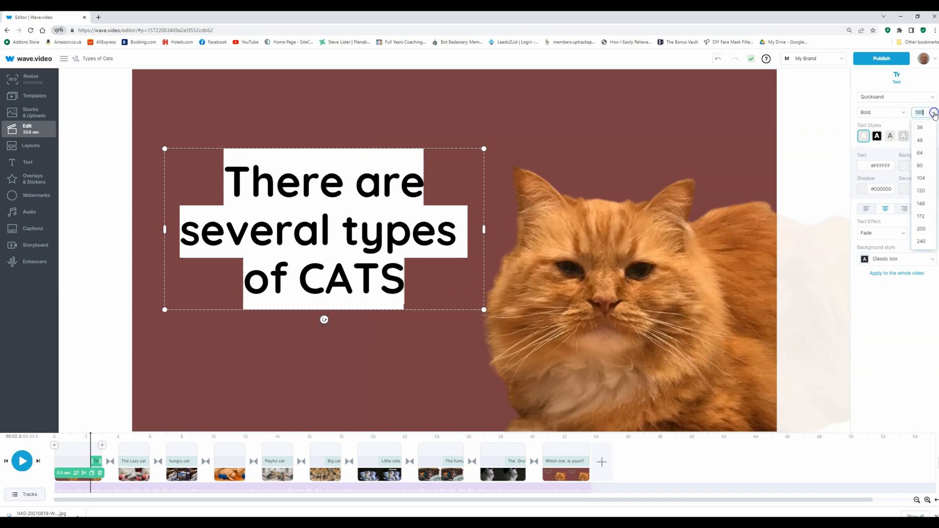
click(921, 228)
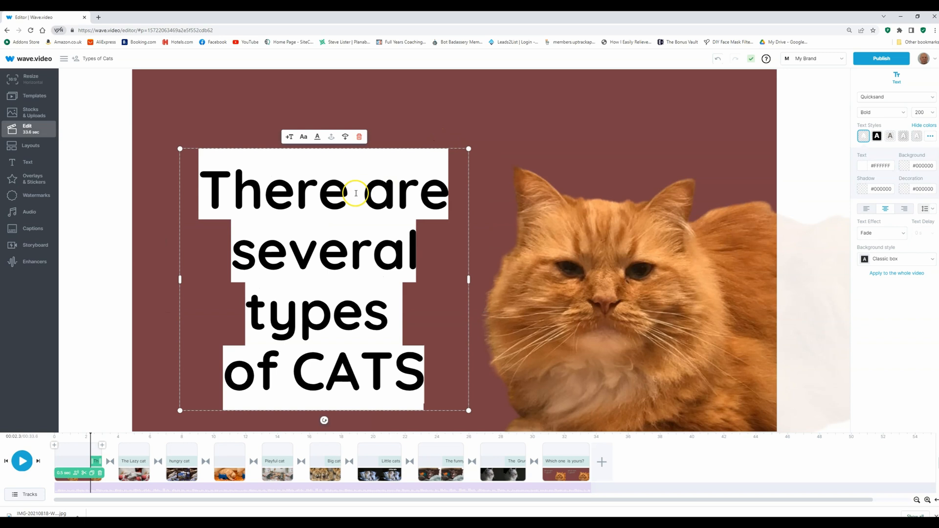
click(302, 189)
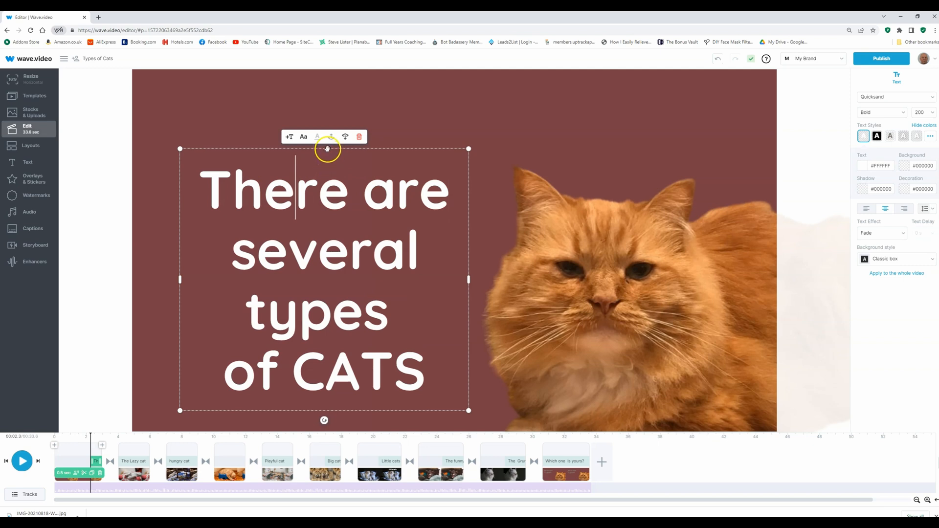
drag(327, 148, 312, 123)
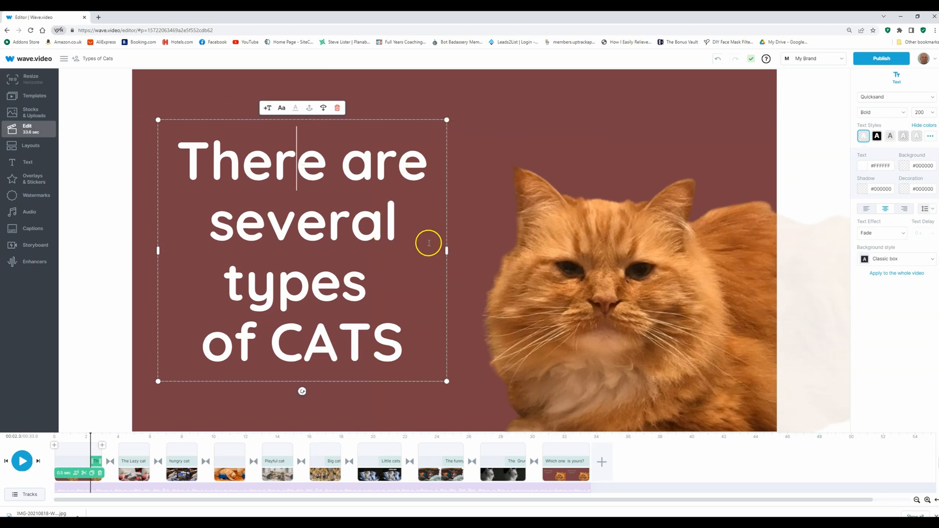
- Apply the plain white text style to the "The Lazy cat" caption on the second clip
click(141, 451)
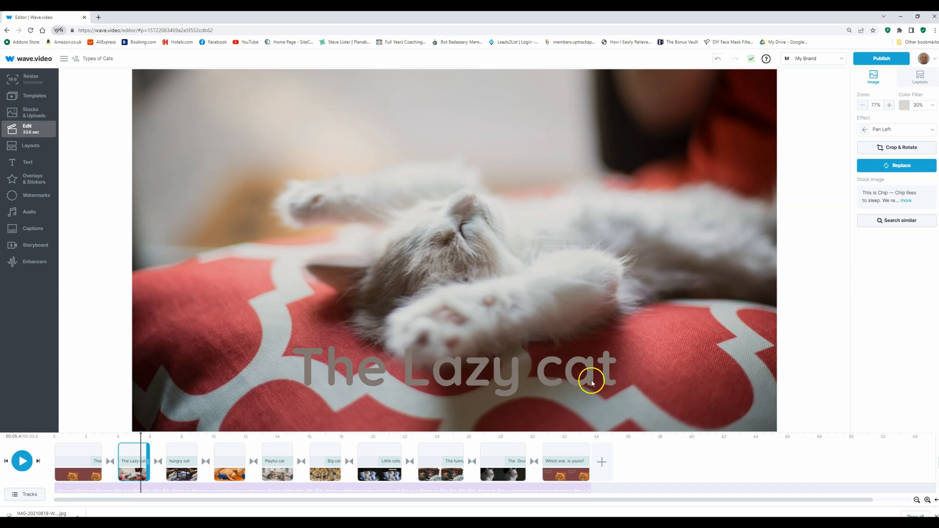
click(494, 376)
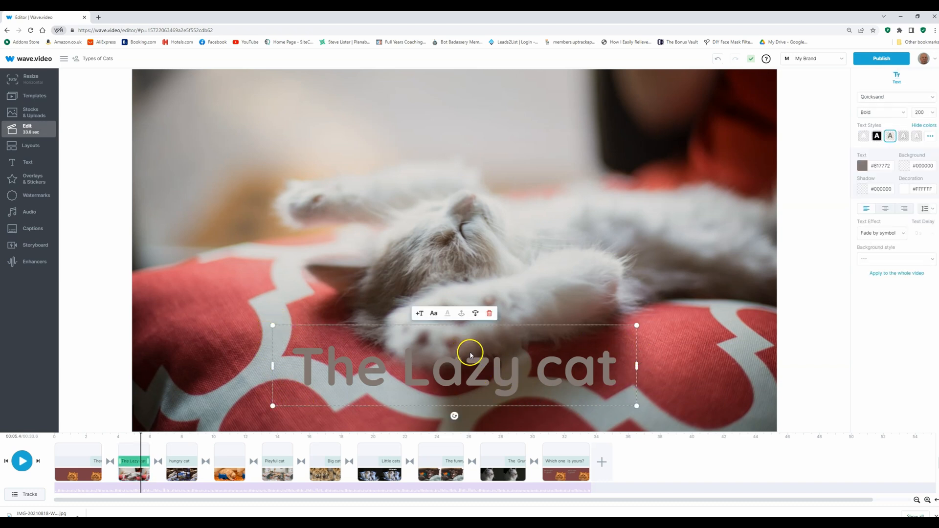
click(862, 136)
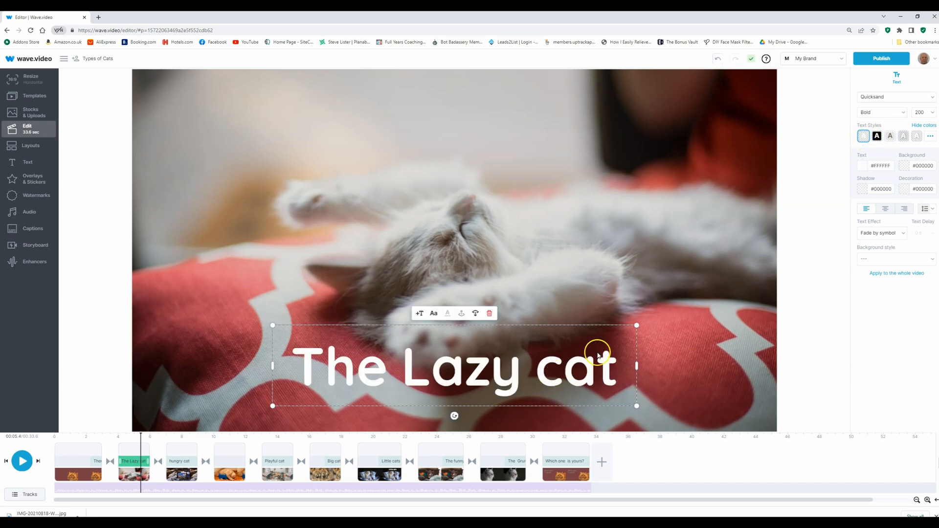
click(690, 326)
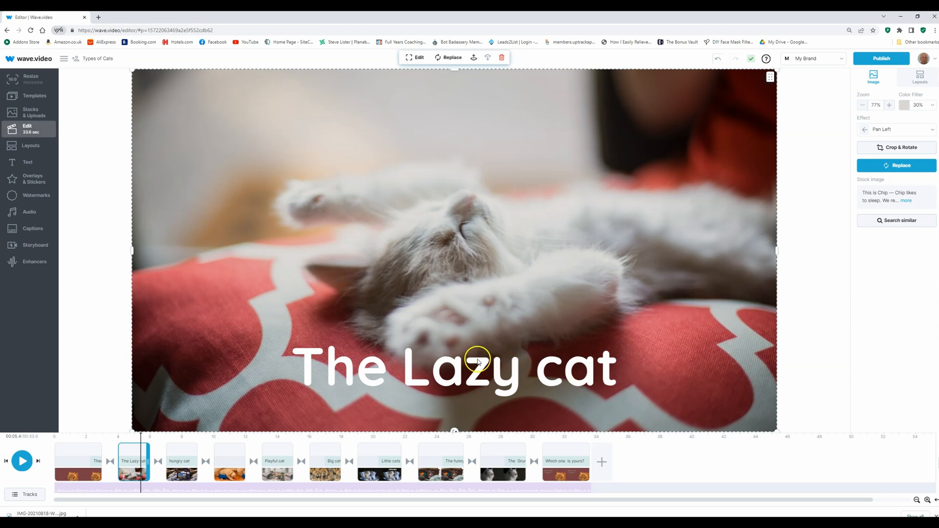
- Set the text effect of the "The Lazy cat" caption to Swipe up
click(462, 372)
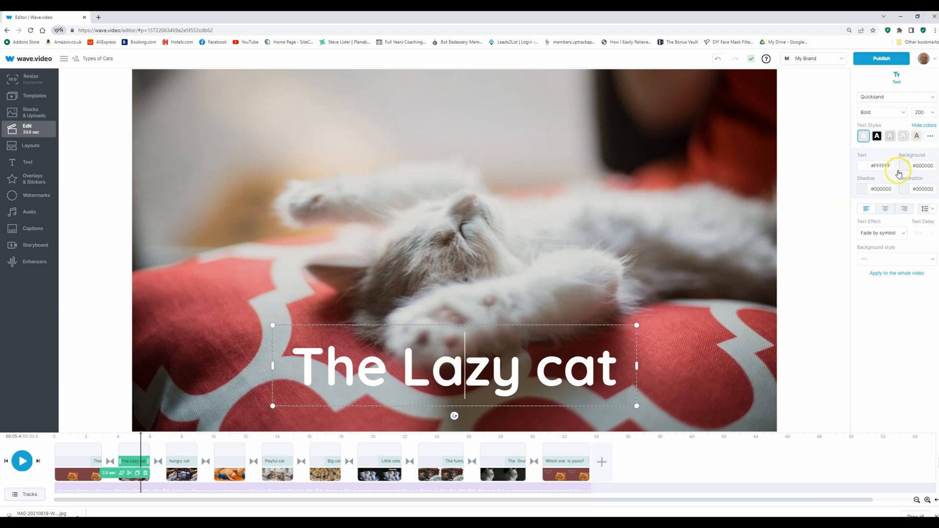
click(905, 236)
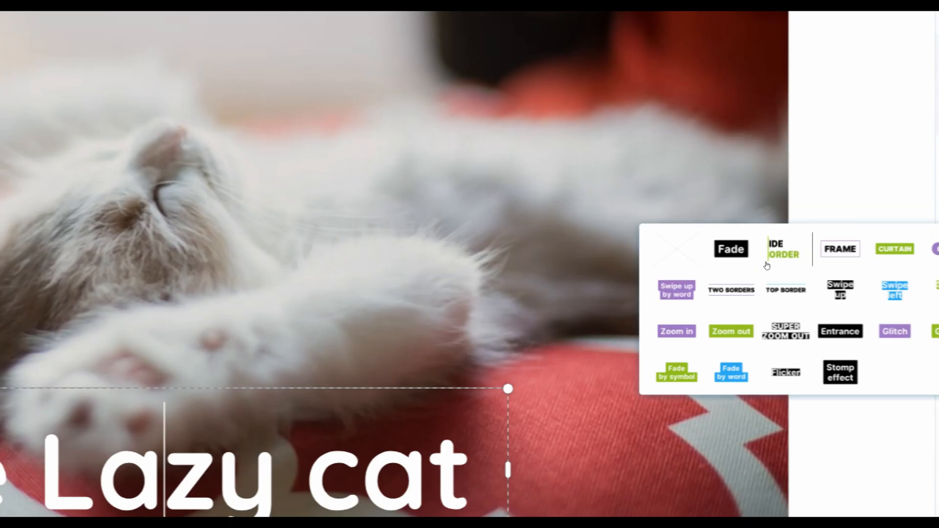
click(832, 260)
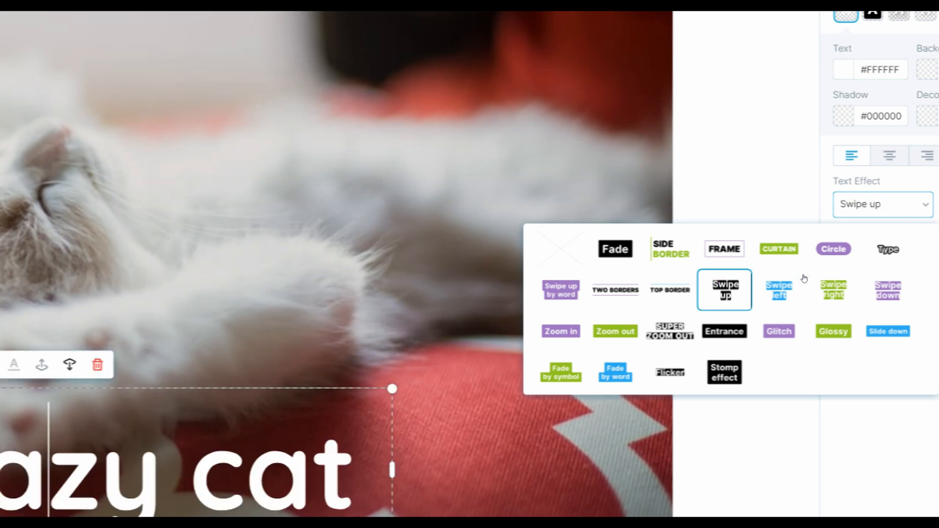
key(super+minus)
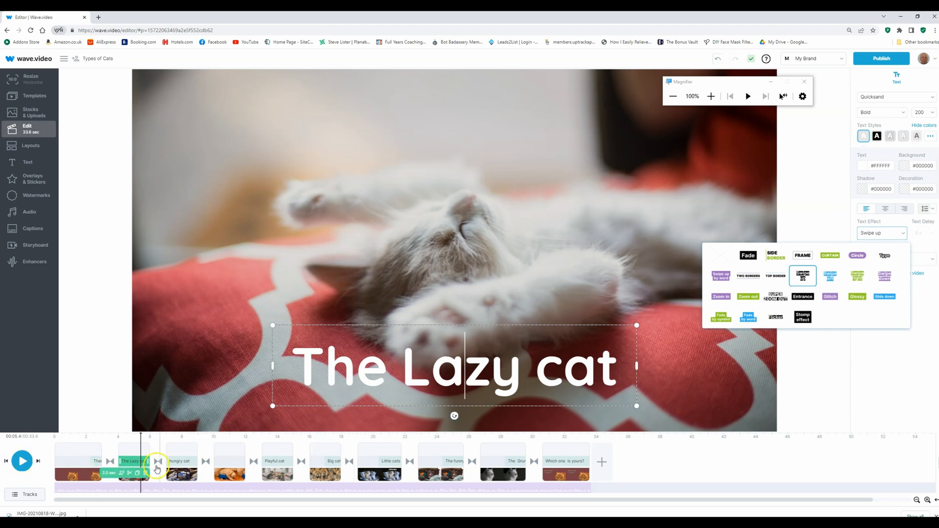
- Play the video from the start of the second clip to preview the "The Lazy cat" caption's animation
drag(142, 435, 118, 436)
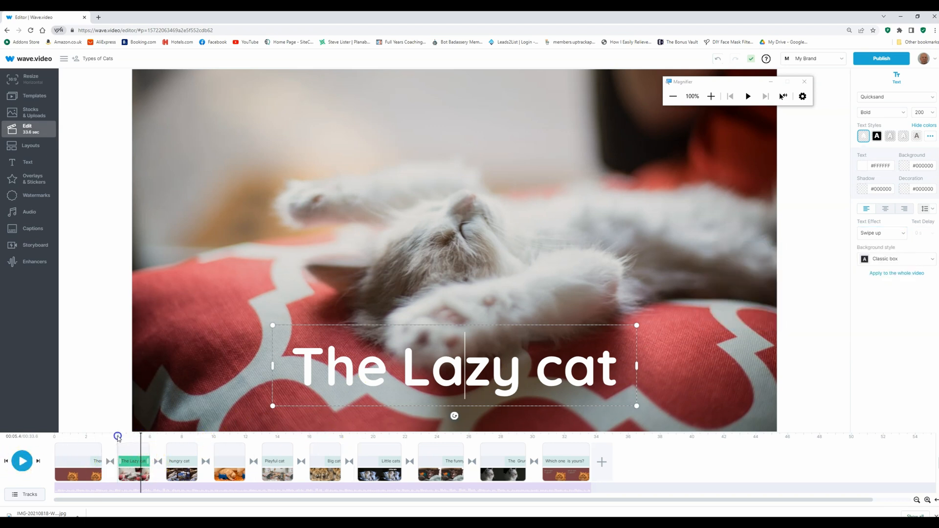
click(19, 462)
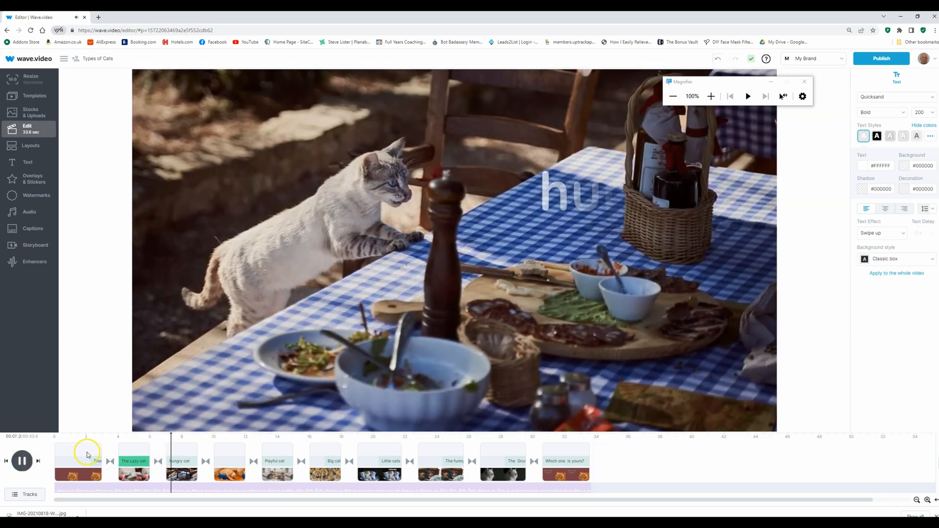
click(117, 461)
click(111, 462)
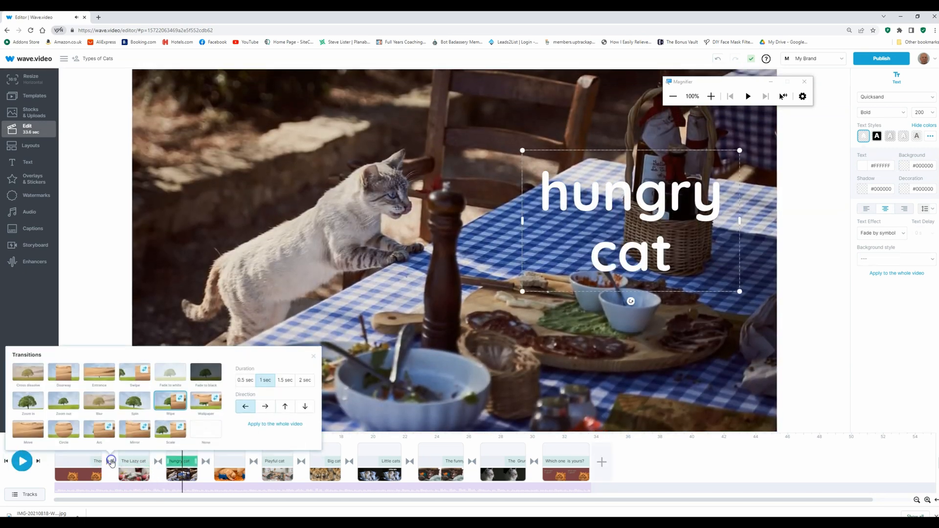
click(277, 319)
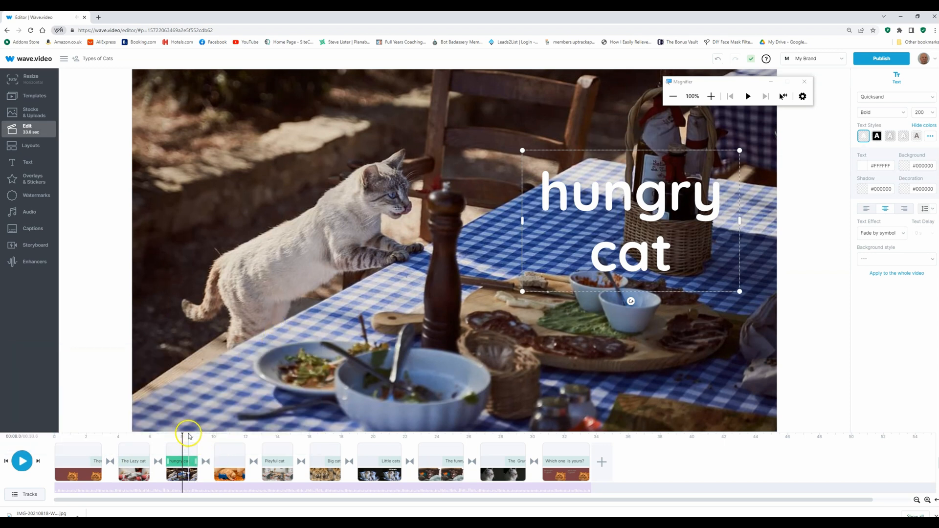
drag(183, 436, 147, 435)
click(132, 445)
drag(132, 446, 103, 453)
click(19, 463)
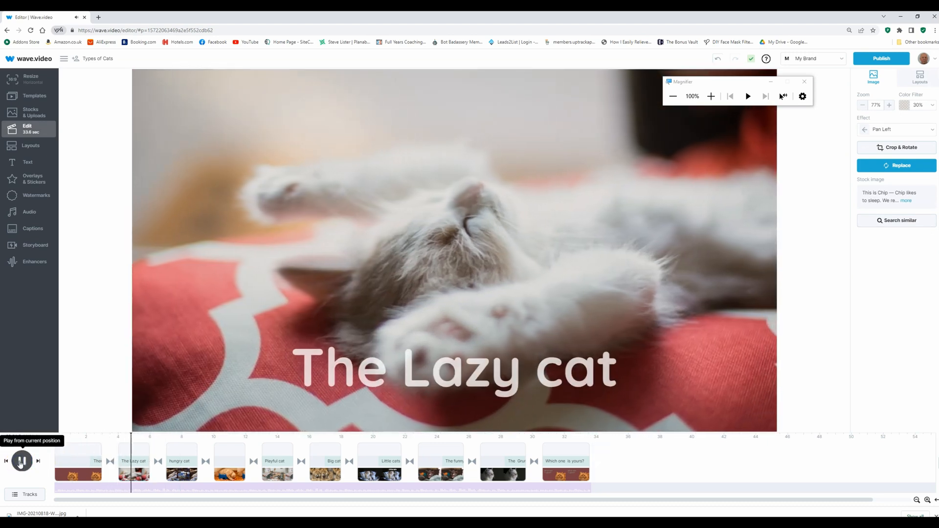
click(20, 463)
- Add the word "The" in front of the "hungry cat" caption on the third clip
click(171, 474)
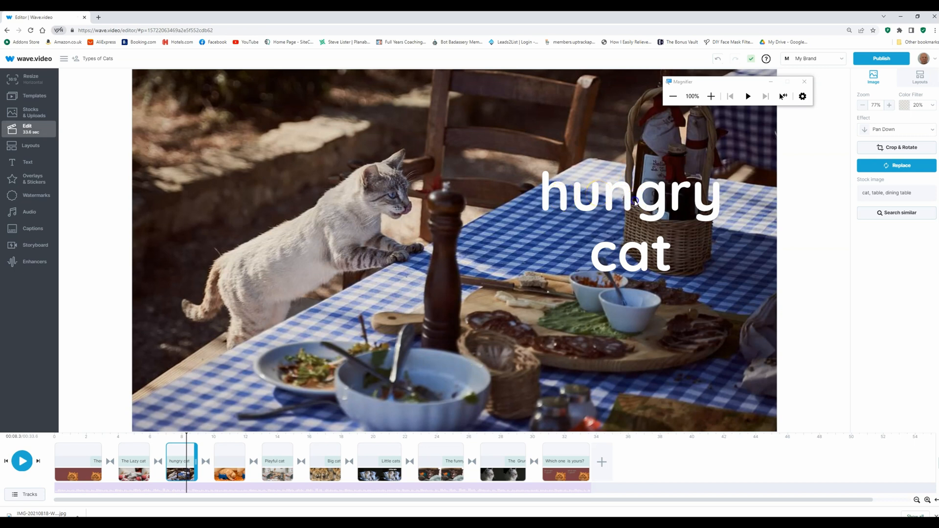
click(602, 199)
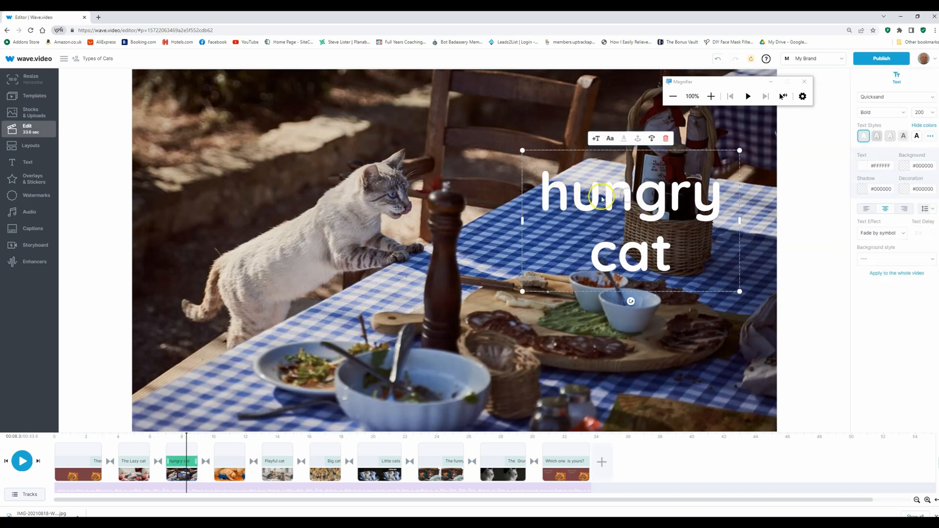
click(545, 195)
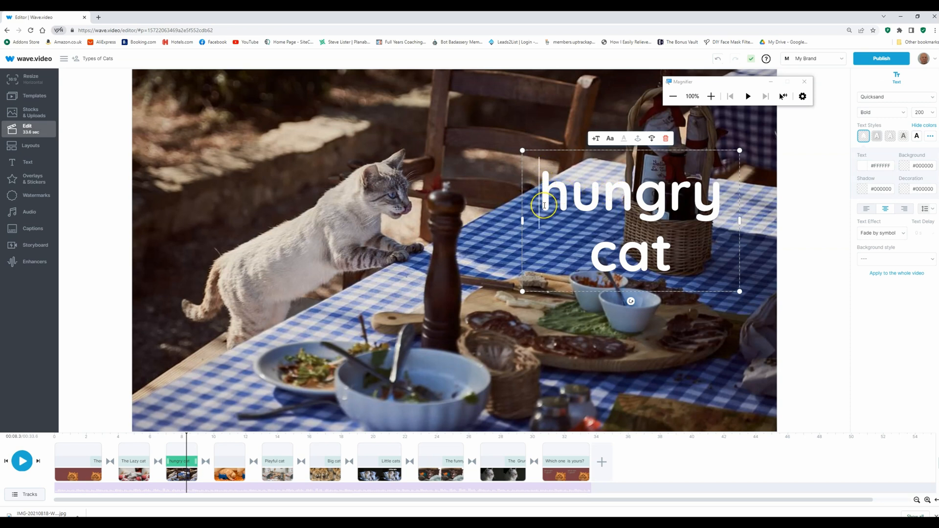
text(The)
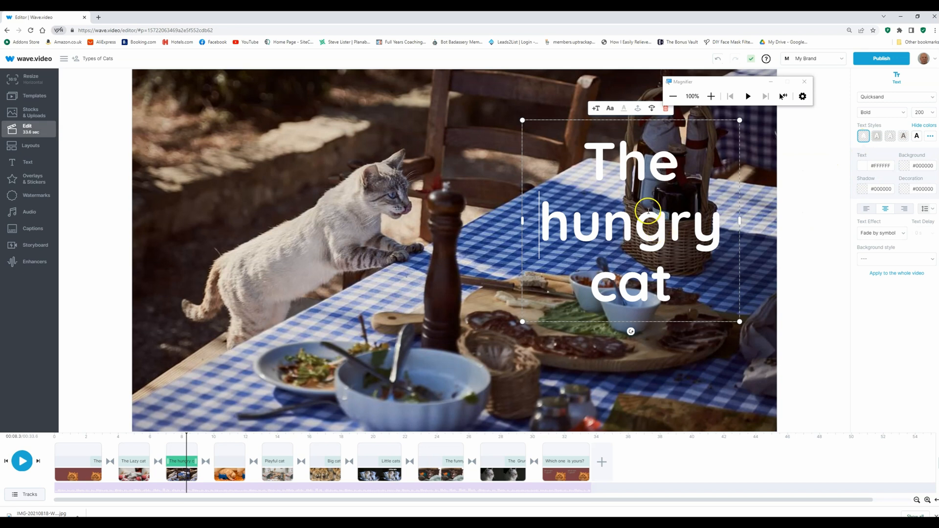
- Try the text colour #E0BFBF on the "The hungry cat" caption and set it back to white #FFFFFF
click(862, 169)
mouse_move(779, 187)
mouse_down()
mouse_move(815, 217)
mouse_move(785, 188)
mouse_up()
click(776, 167)
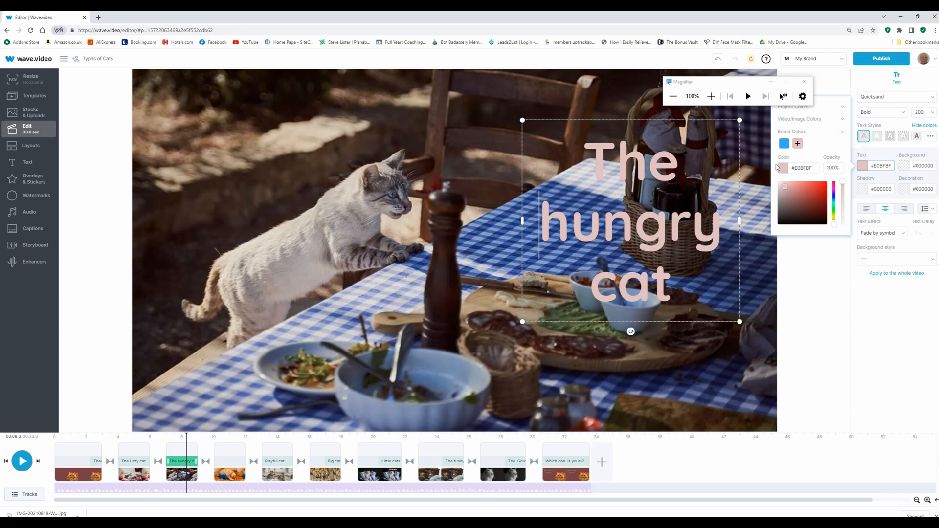
double_click(814, 168)
mouse_move(786, 188)
mouse_down()
mouse_move(781, 182)
mouse_move(785, 215)
mouse_move(777, 180)
mouse_up()
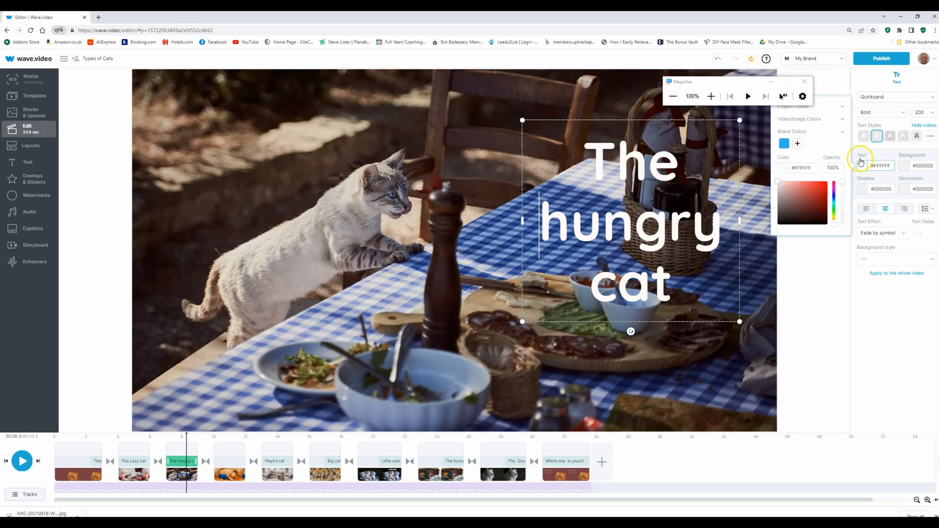
- Try text opacities of 10% and 50% on the "The hungry cat" caption and return it to 100%
click(839, 167)
key(Return)
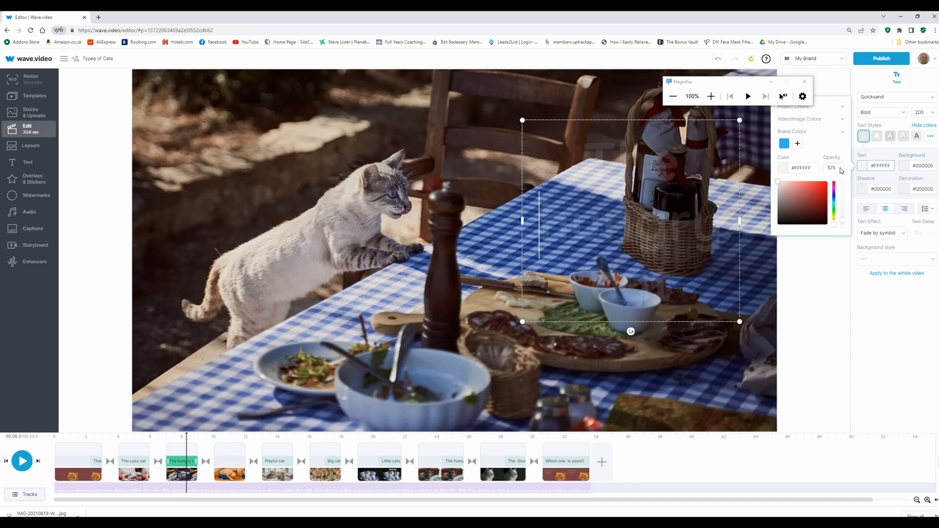
click(841, 169)
key(Return)
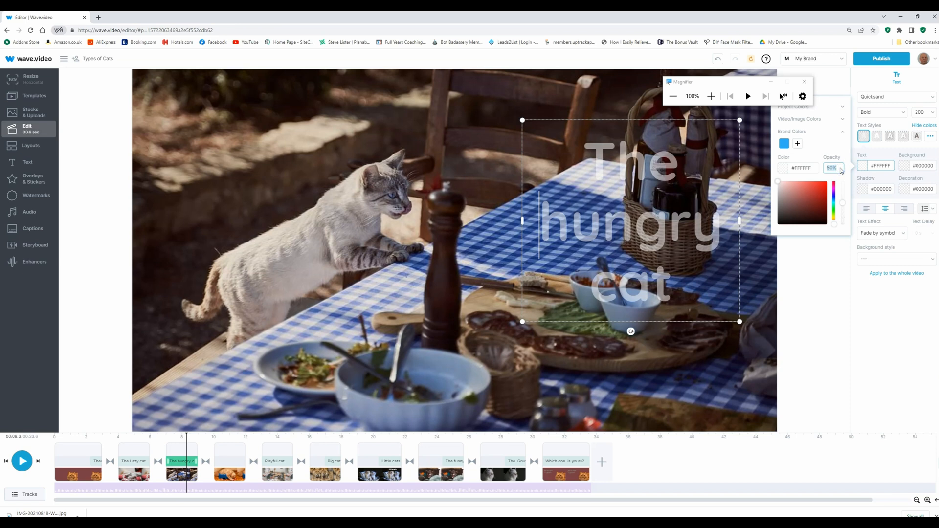
key(Return)
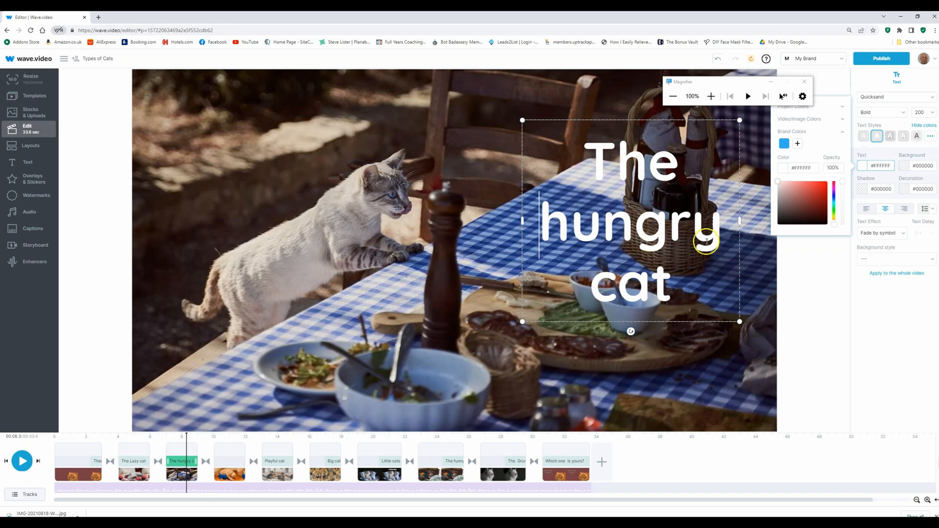
click(796, 343)
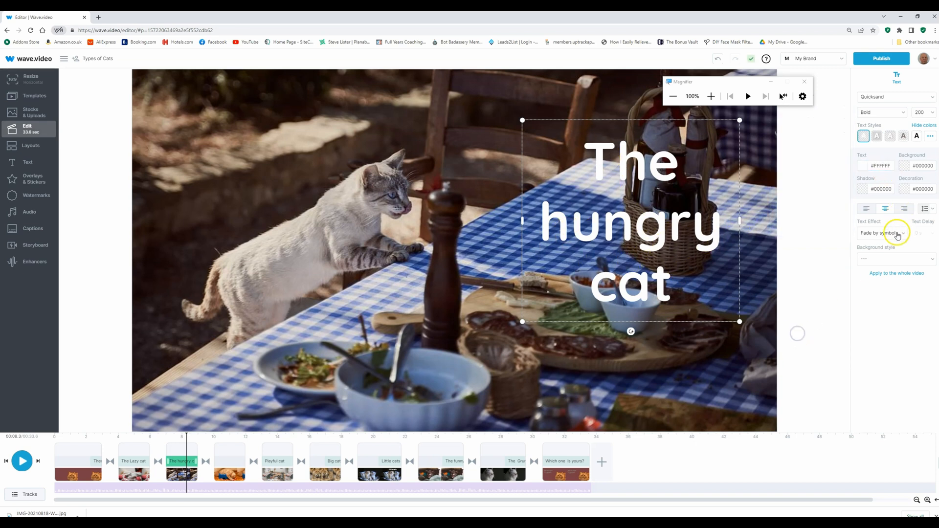
- Set the text effect of the "The hungry cat" caption to Swipe down
click(903, 234)
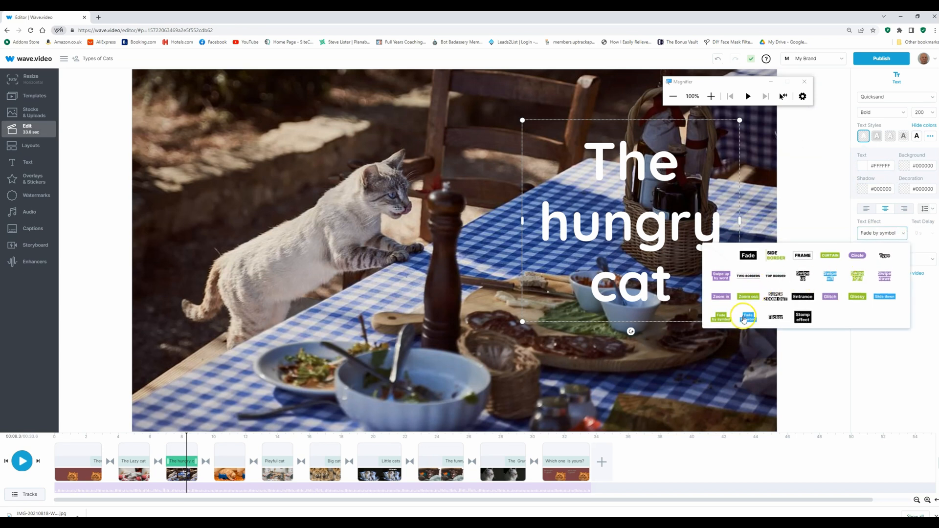
click(886, 277)
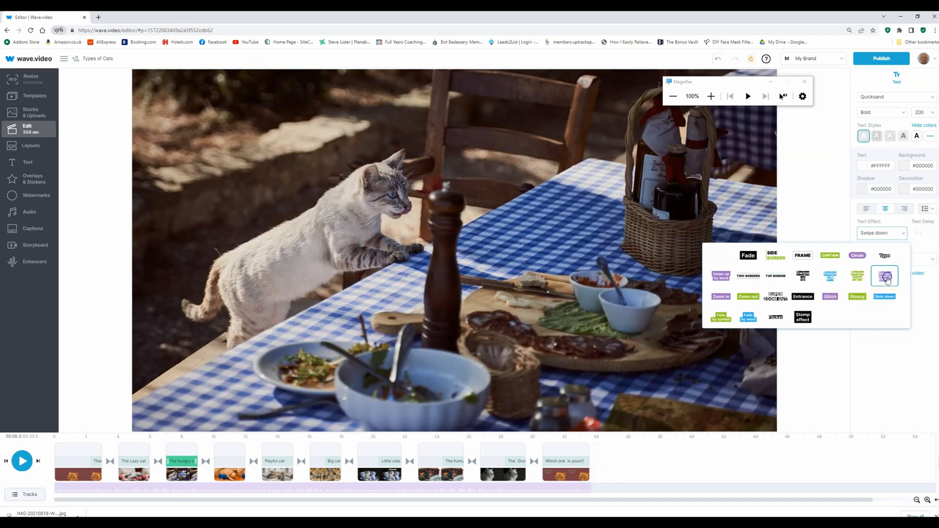
click(815, 369)
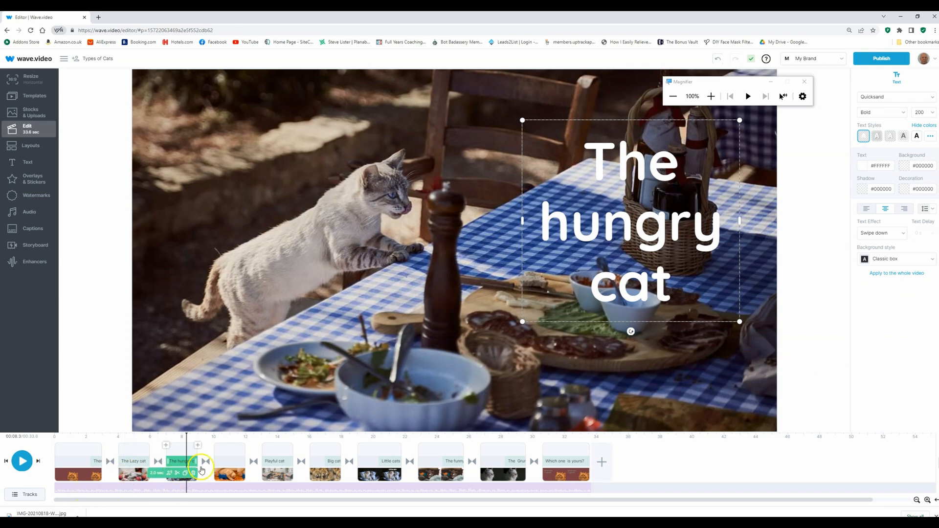
- Add a text caption to the fourth clip and replace its placeholder wording with "The full cat"
click(227, 454)
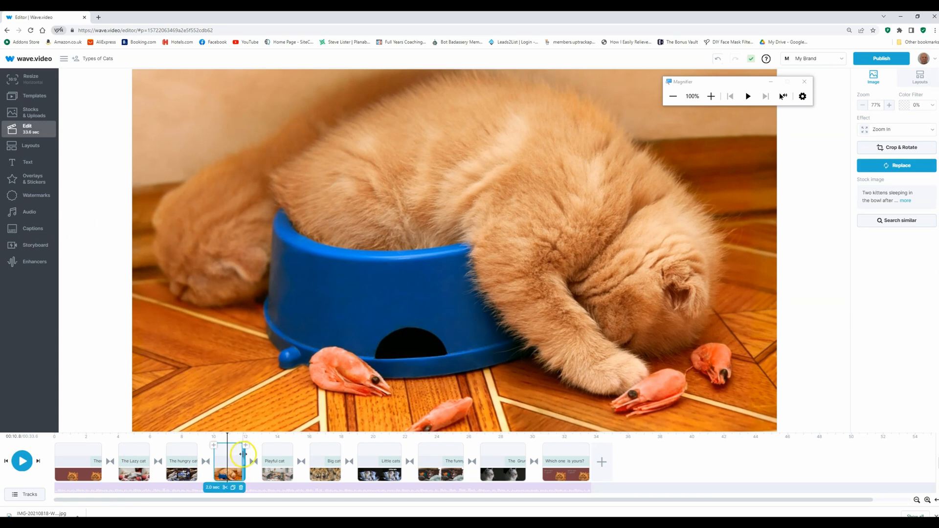
mouse_move(226, 455)
click(234, 462)
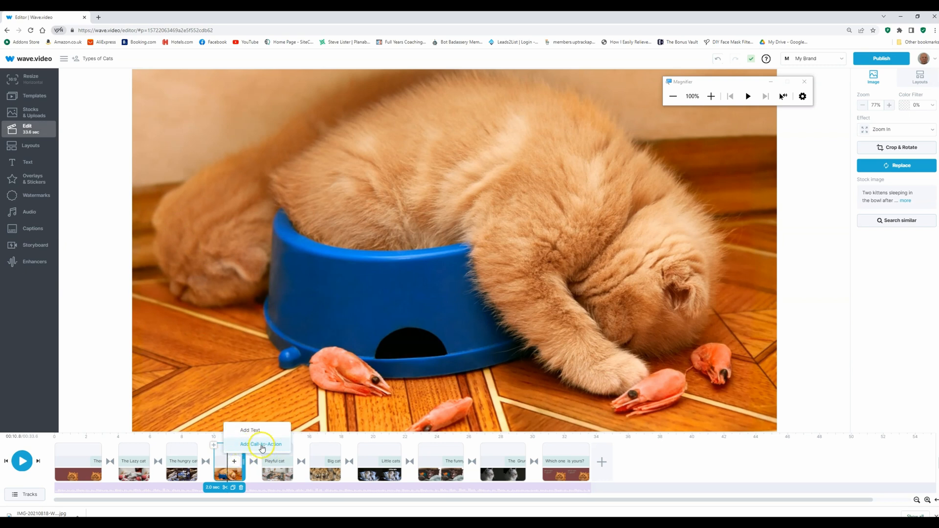
click(252, 430)
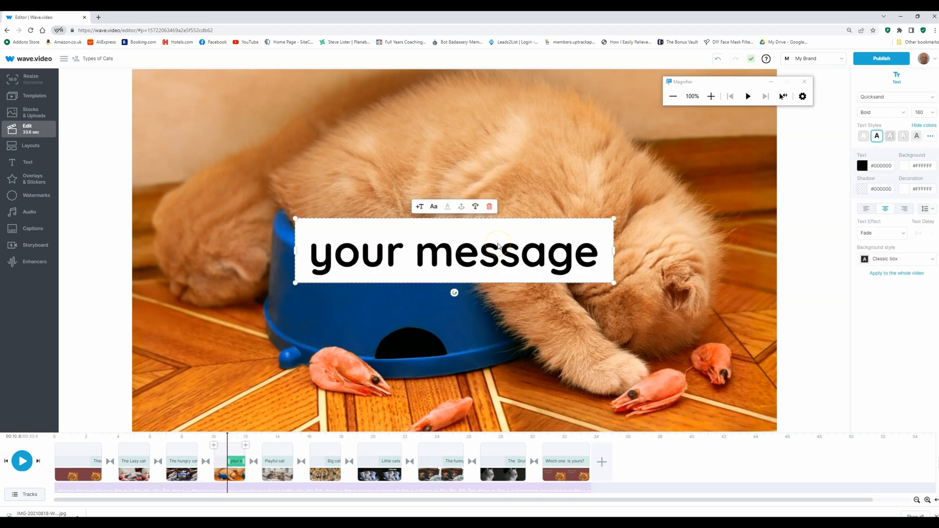
click(330, 250)
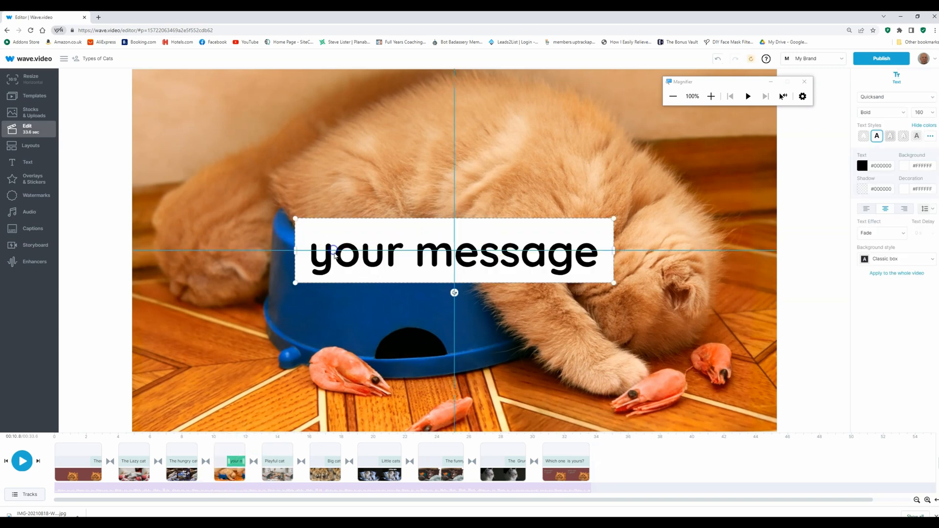
click(448, 252)
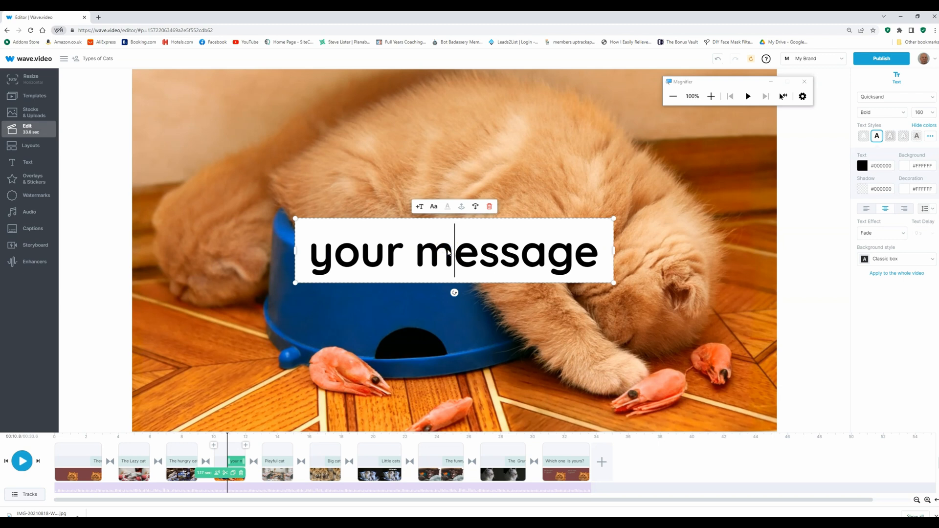
key(ctrl+a)
key(BackSpace)
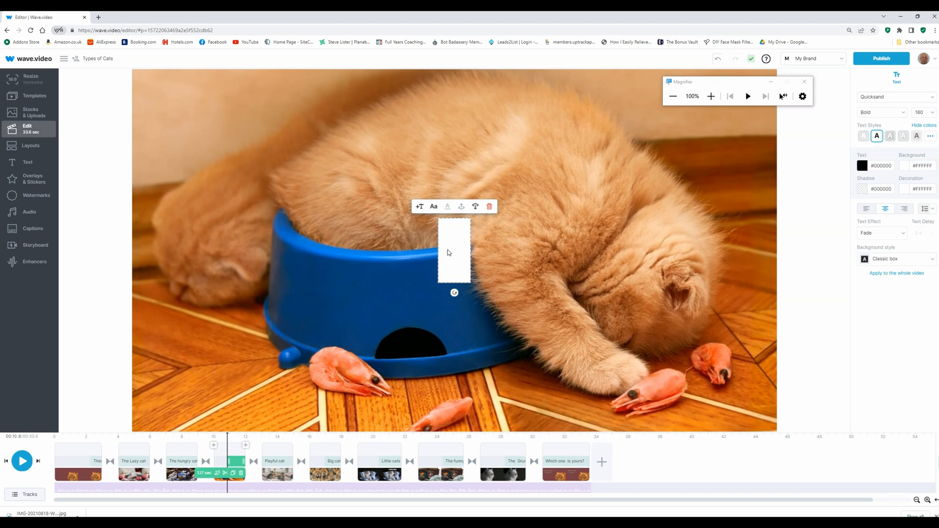
text(The)
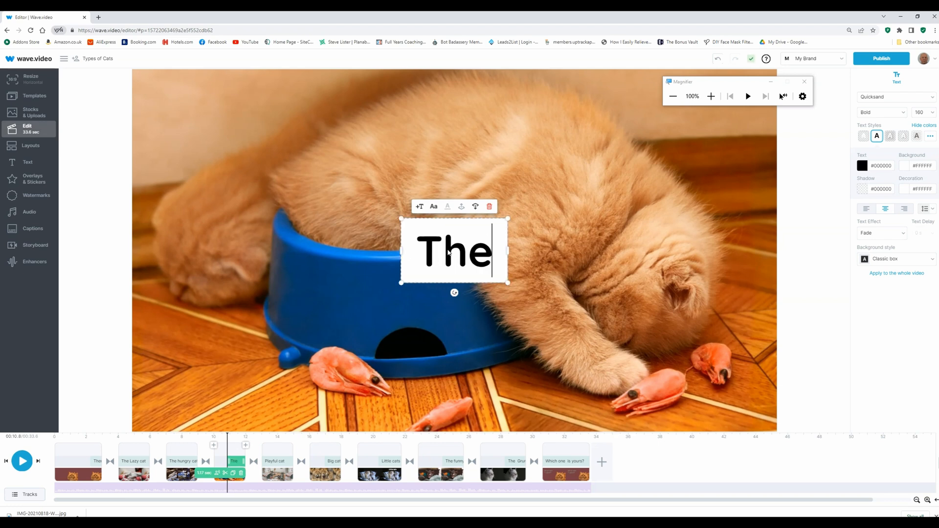
text( fu)
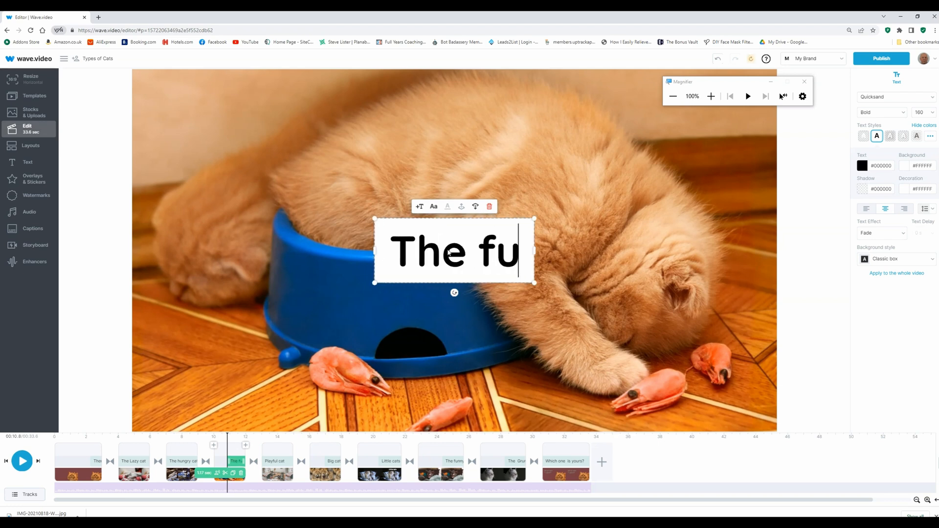
text(ll cat)
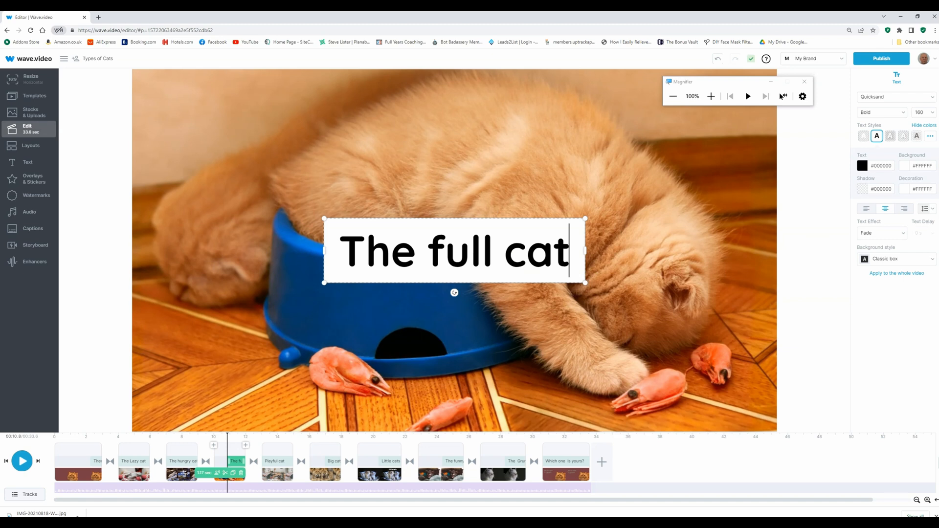
- Apply the plain white text style without a background box to the "The full cat" caption and move it onto the blue bowl
click(860, 139)
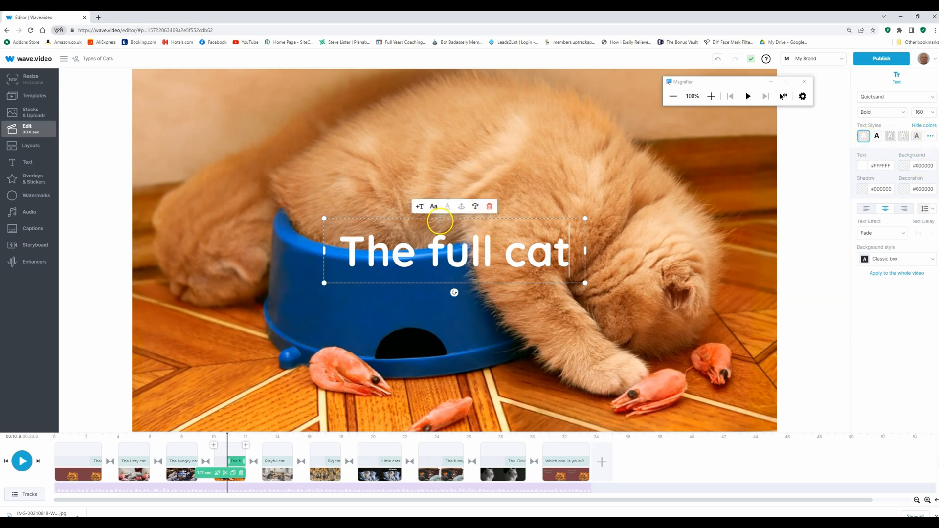
drag(446, 218, 366, 267)
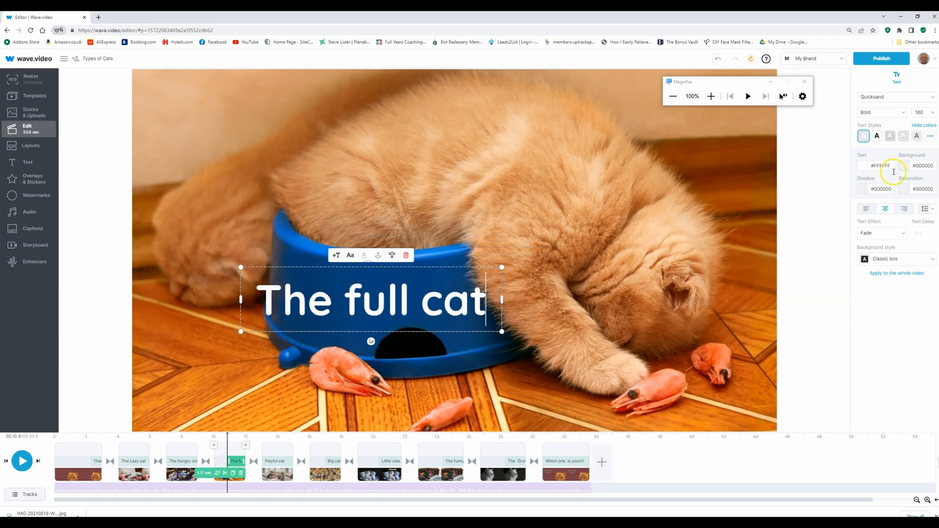
- Set the whole "The full cat" caption's font size to 200
click(362, 305)
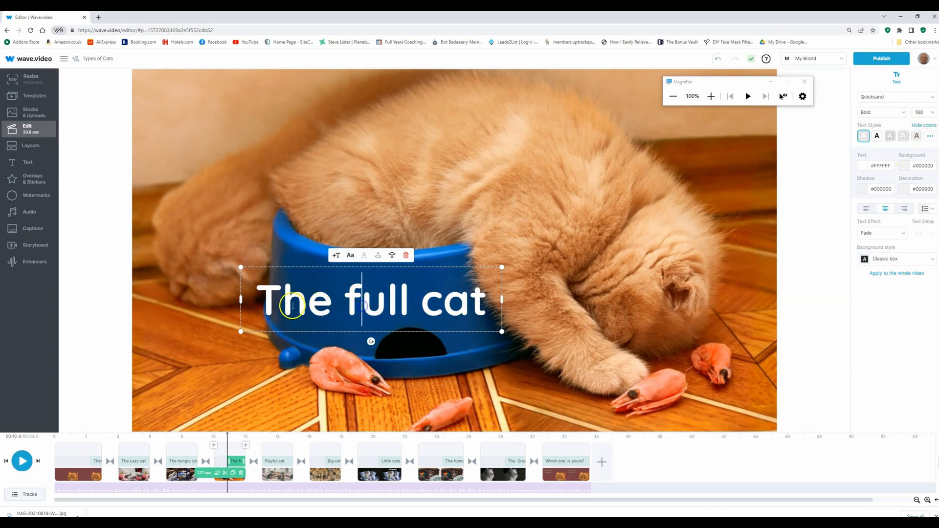
drag(255, 300, 488, 309)
click(931, 117)
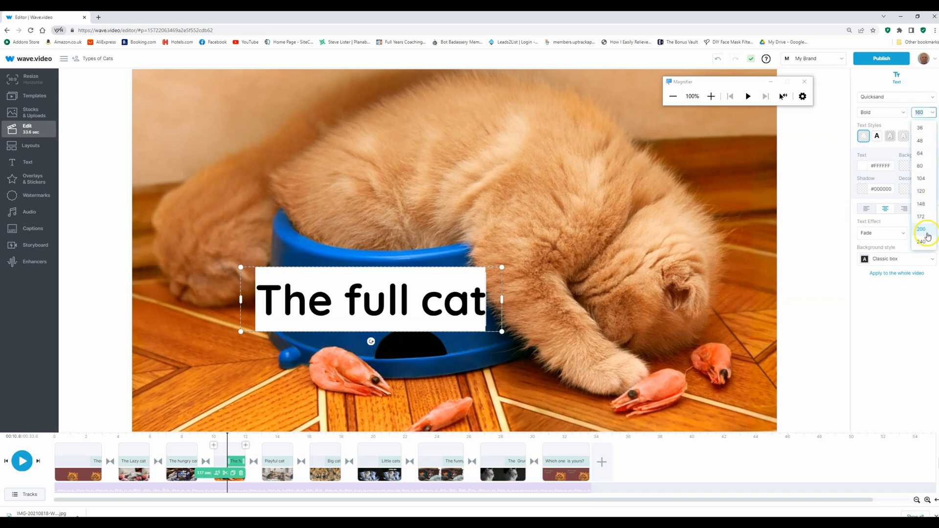
click(924, 230)
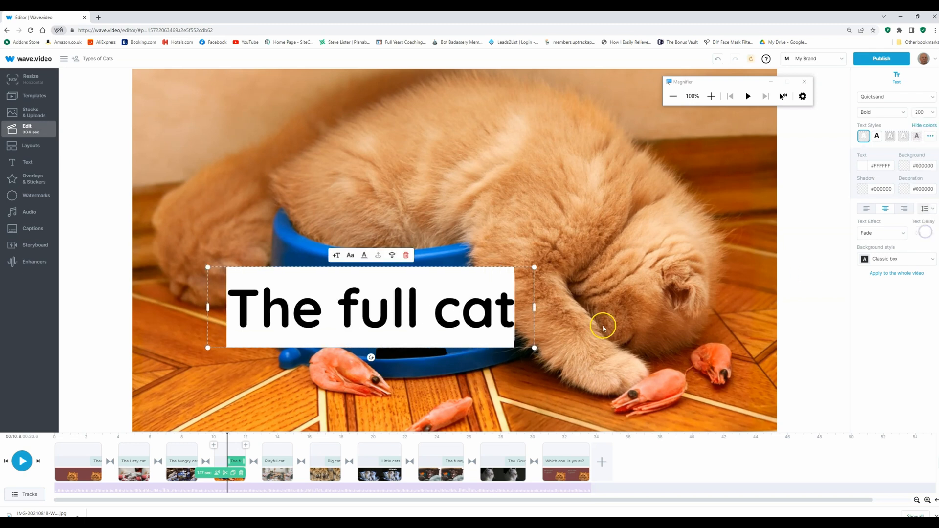
click(410, 369)
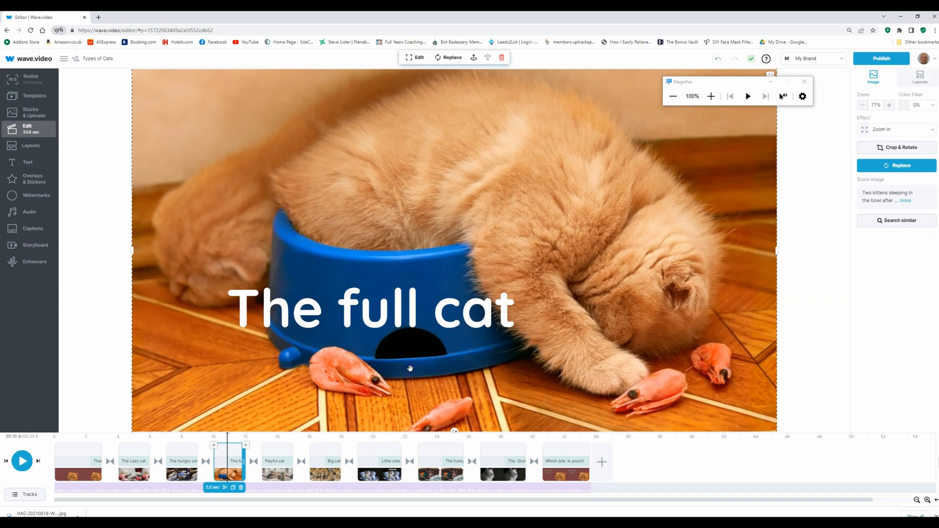
click(371, 310)
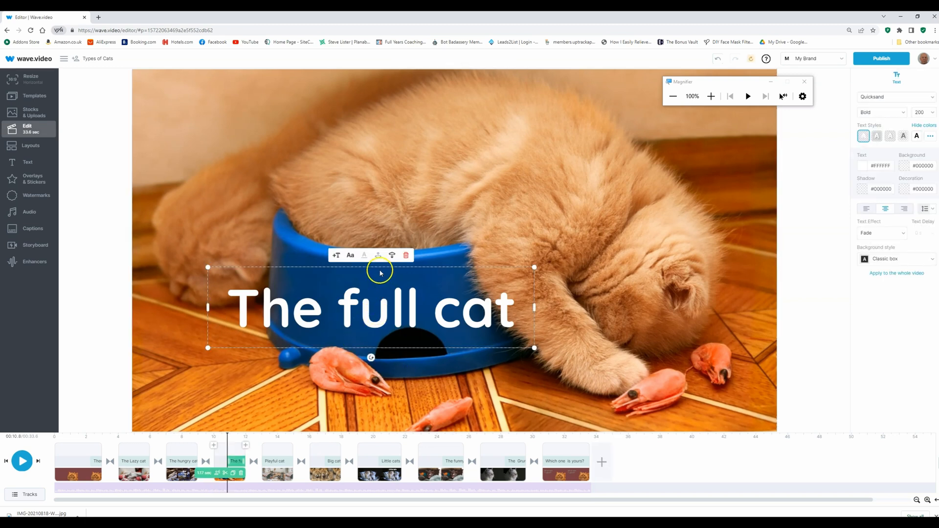
click(511, 398)
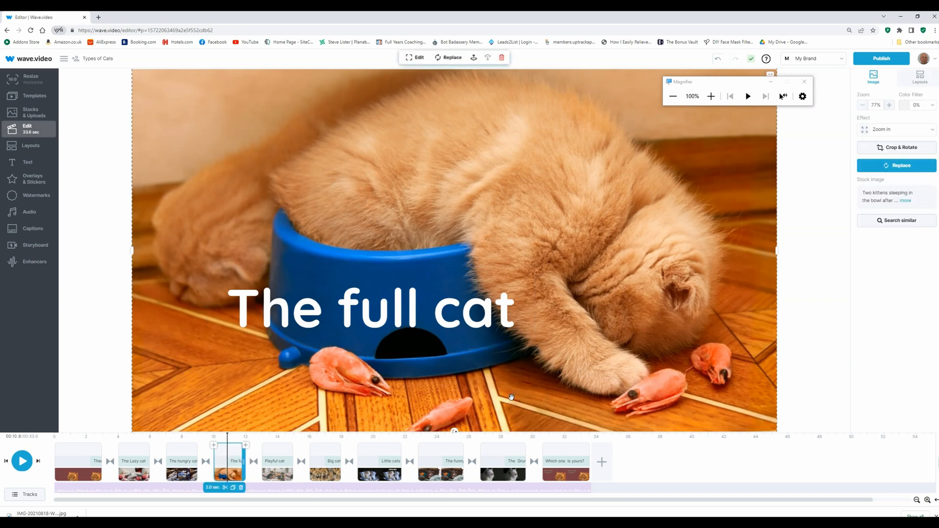
- Set the text effect of the "The full cat" caption to Swipe up after trying Swipe left
click(424, 313)
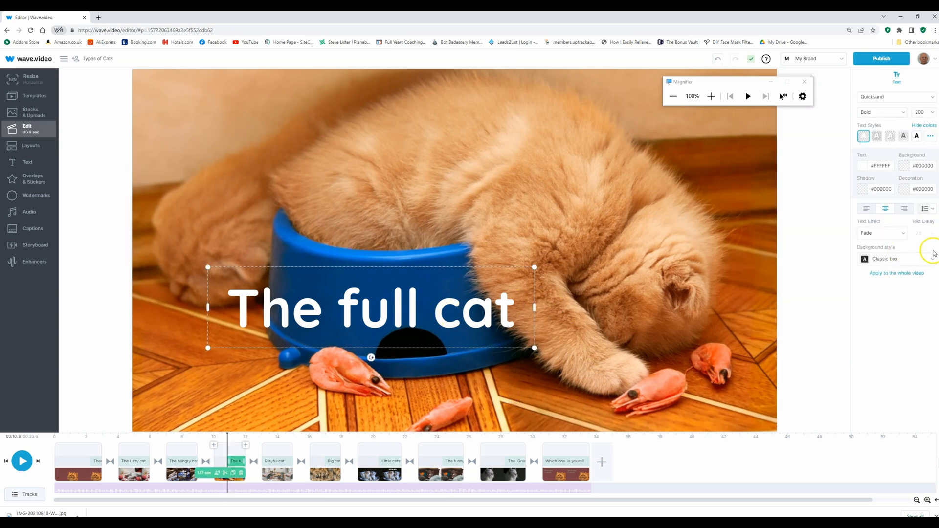
click(905, 236)
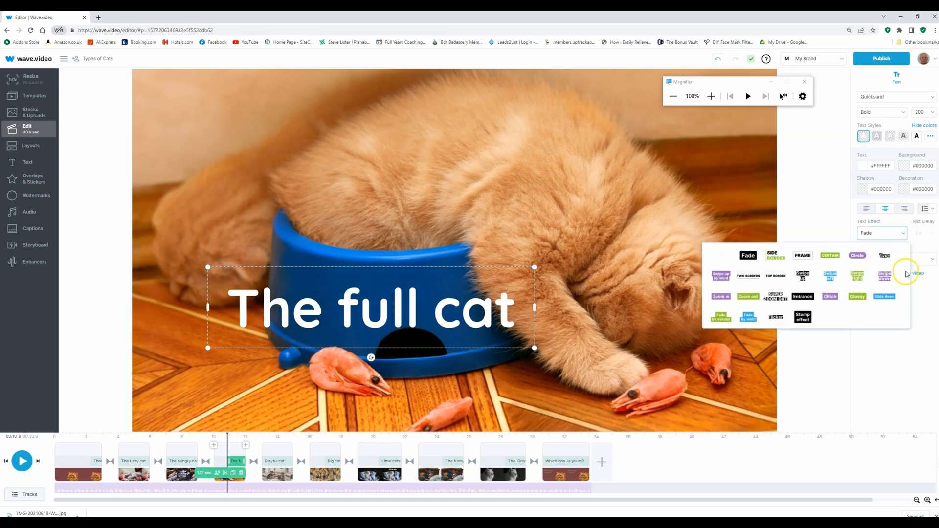
click(832, 279)
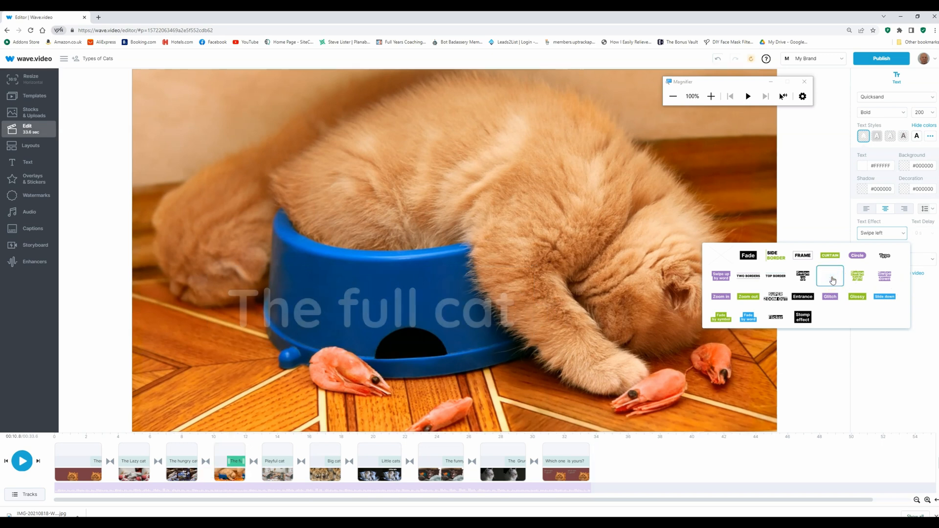
click(802, 278)
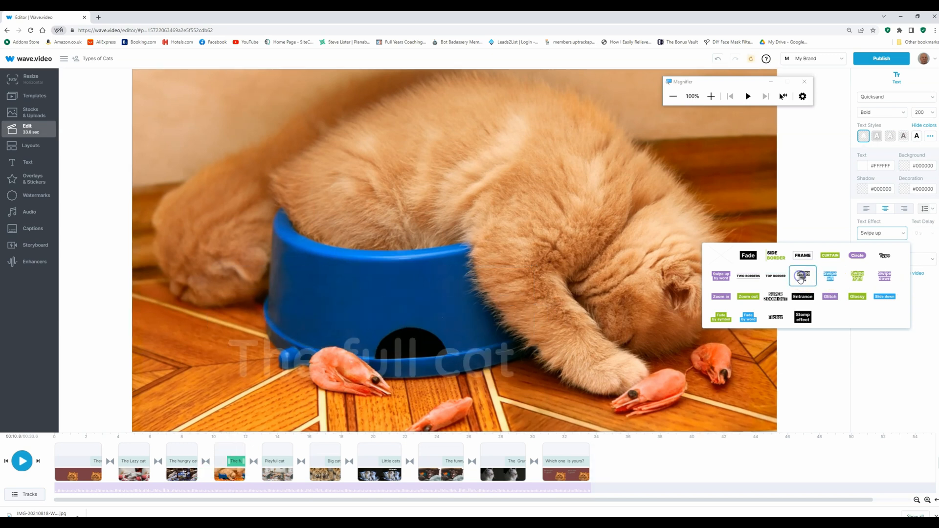
click(831, 392)
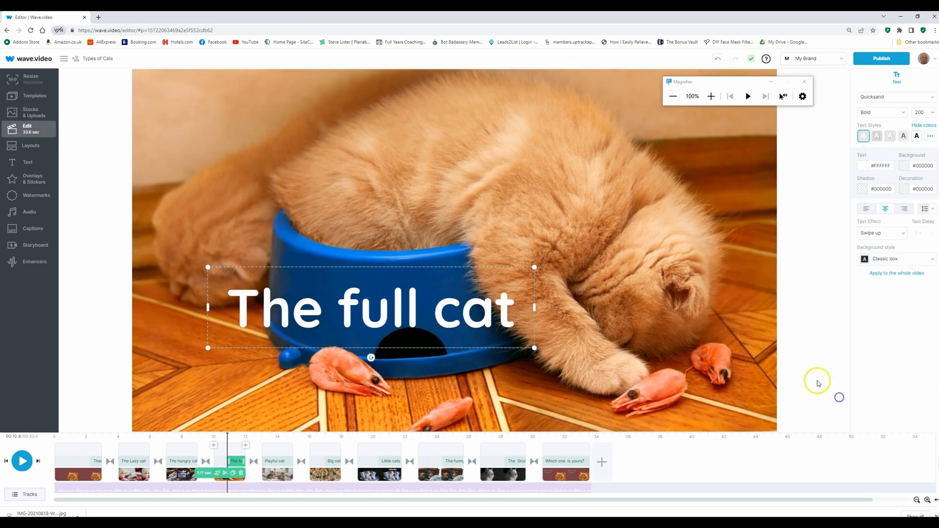
- Give the "Playful cat" caption on the fifth clip a dark #3D3737 background colour
click(280, 453)
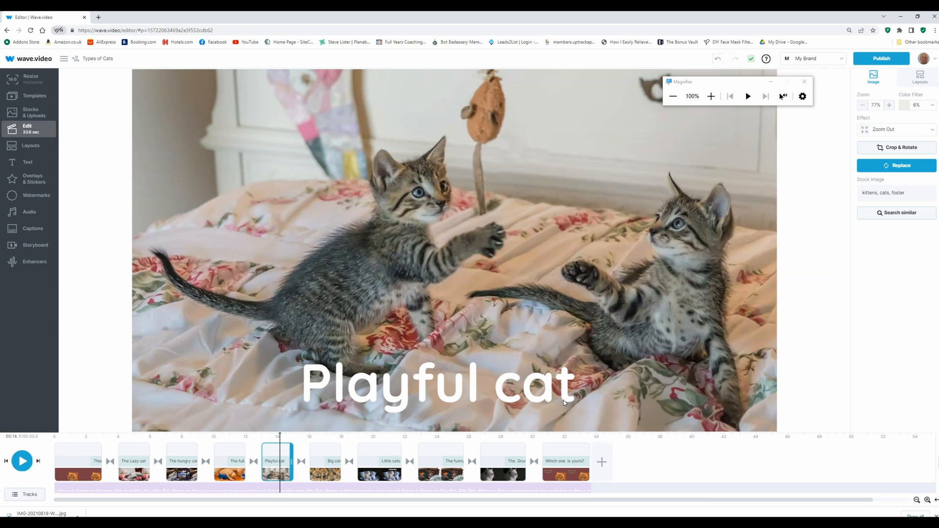
click(503, 384)
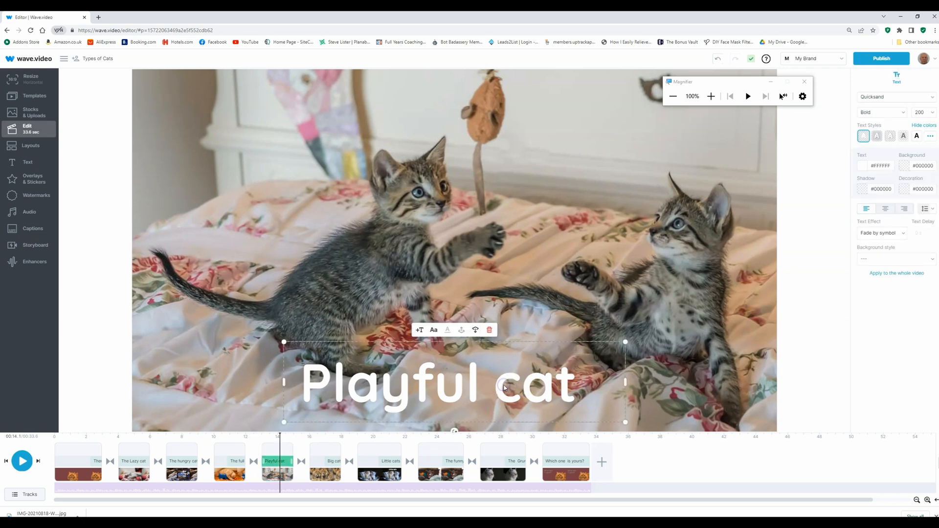
click(905, 169)
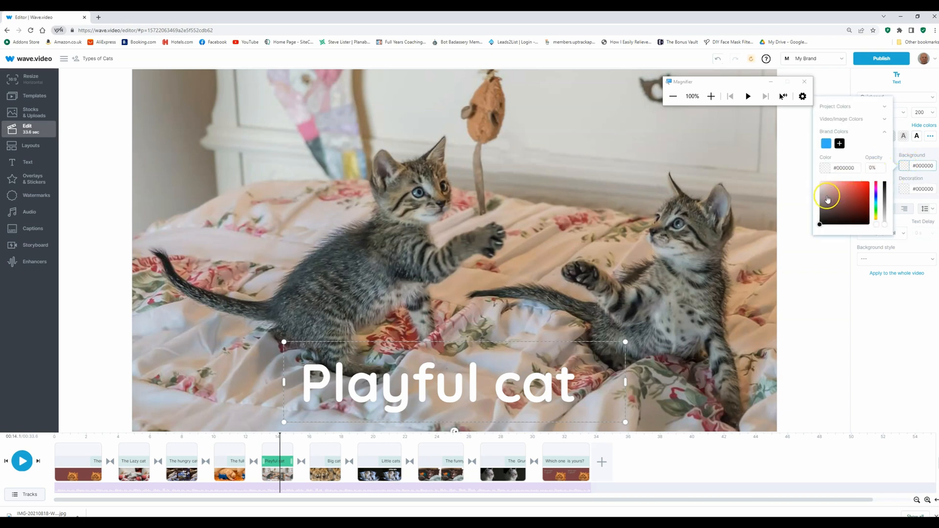
drag(824, 195, 826, 217)
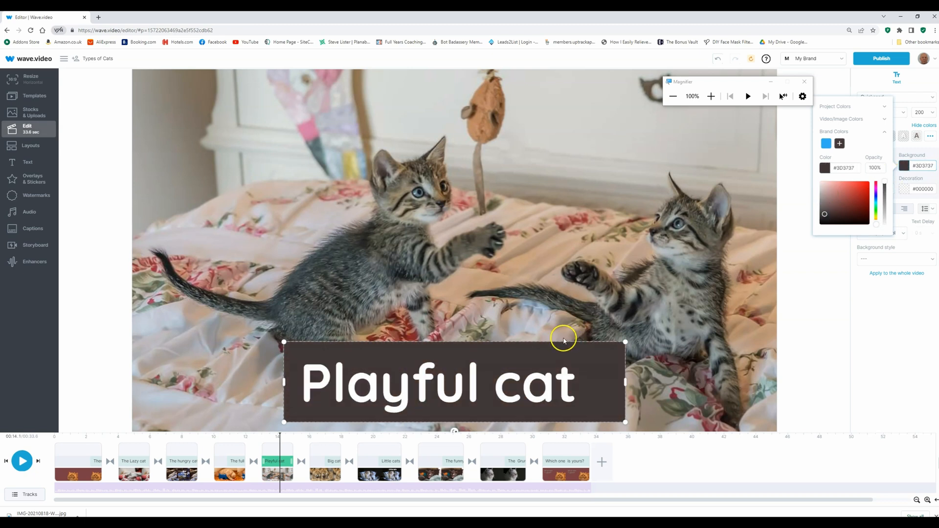
click(526, 309)
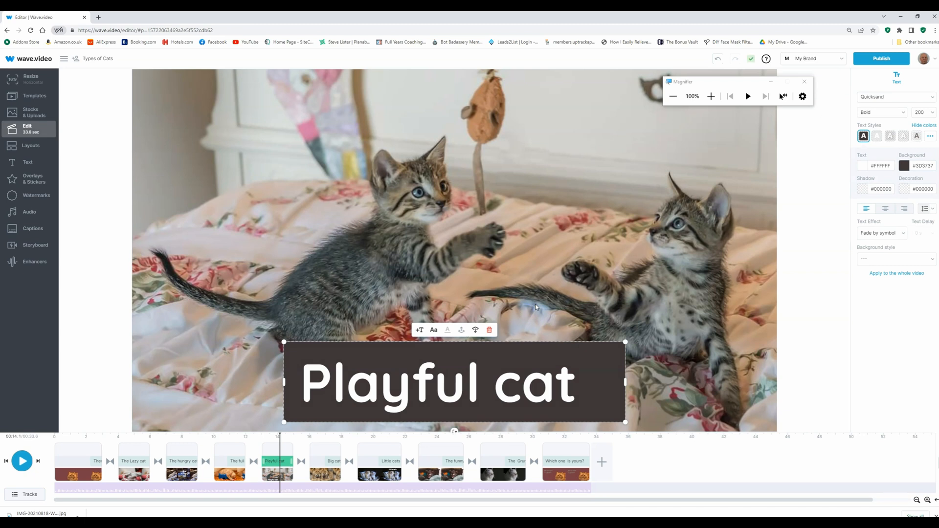
- Reduce the "Playful cat" caption's background opacity to 15% and set its text effect to Swipe up
click(904, 166)
click(878, 168)
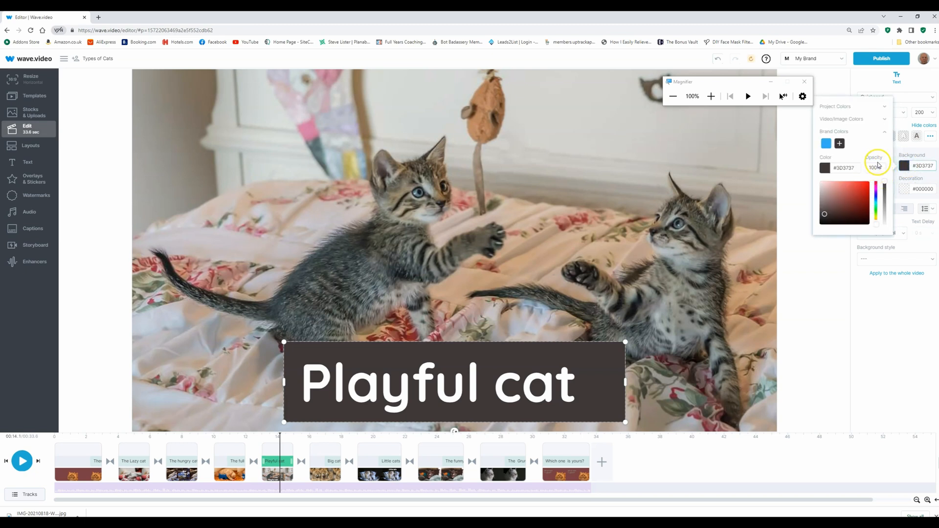
click(881, 168)
key(Return)
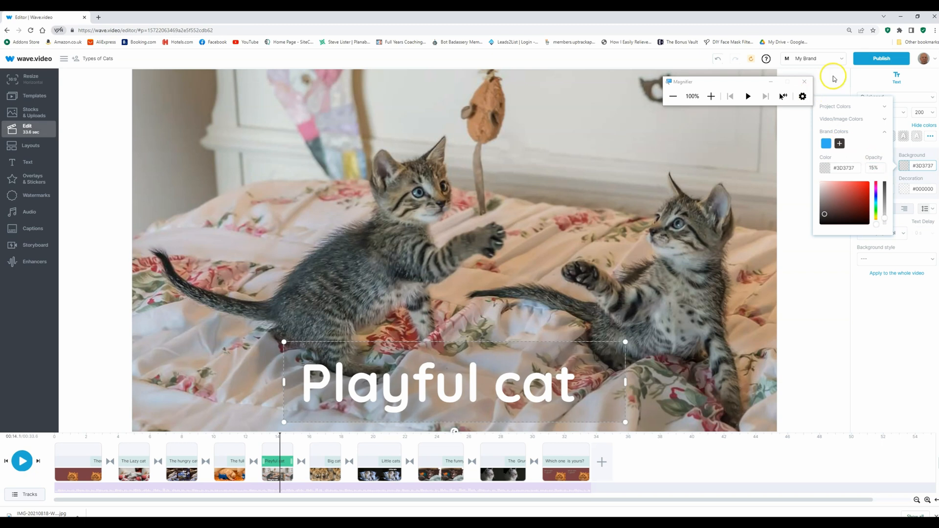
click(536, 197)
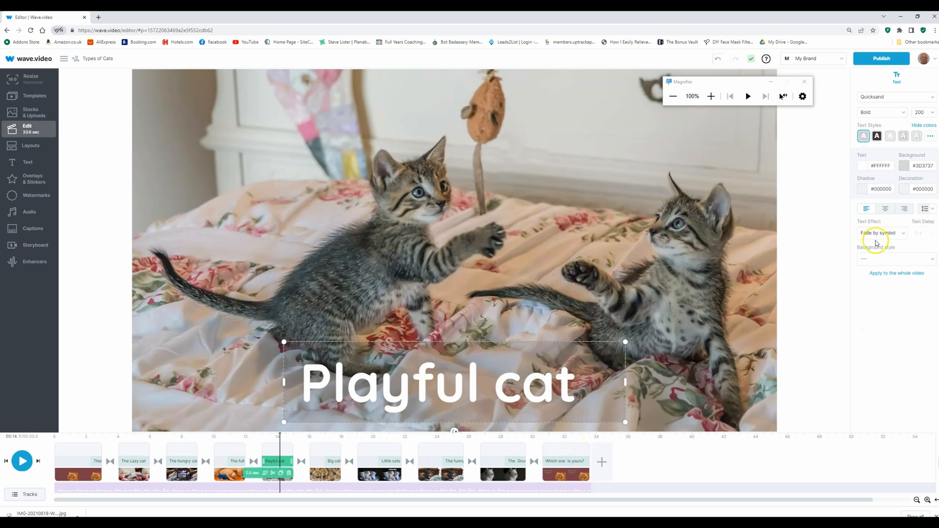
click(904, 235)
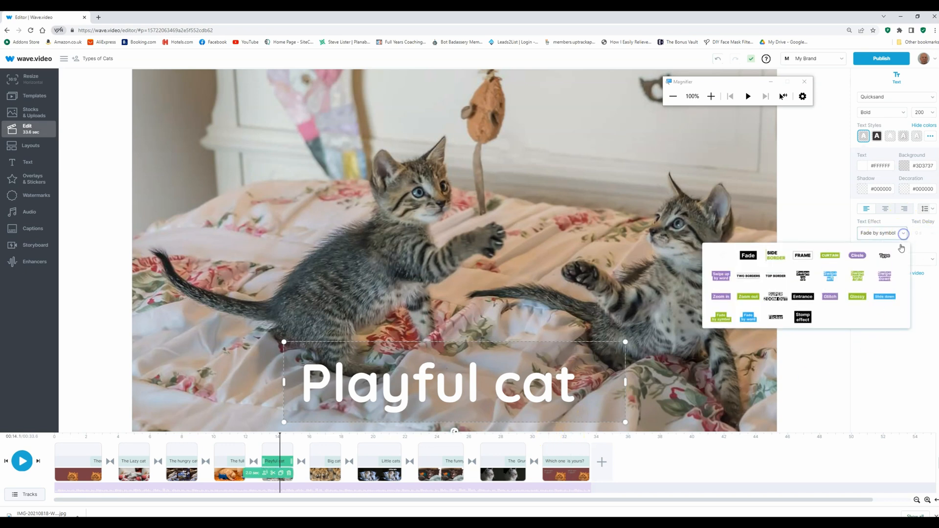
click(804, 281)
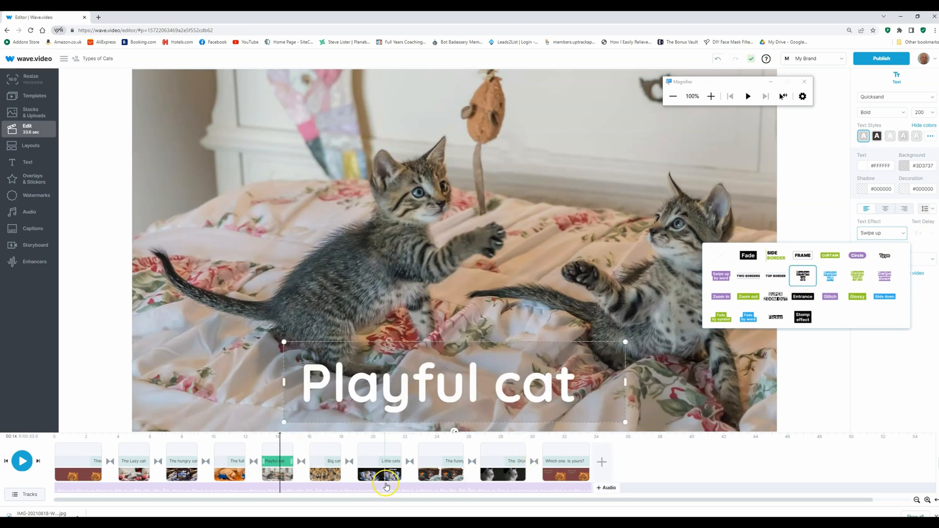
- Review the text style and effect settings of the "Big cats" caption on the lion clip
click(318, 450)
click(326, 449)
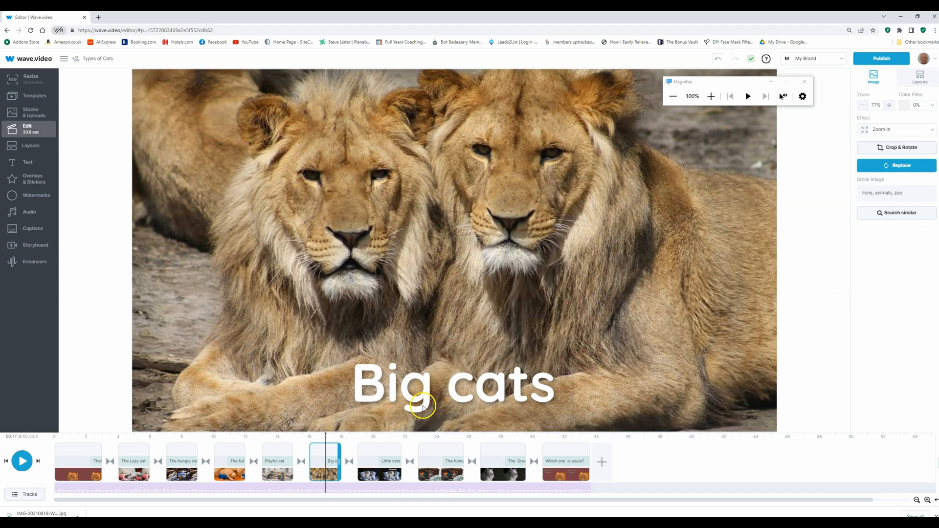
click(452, 391)
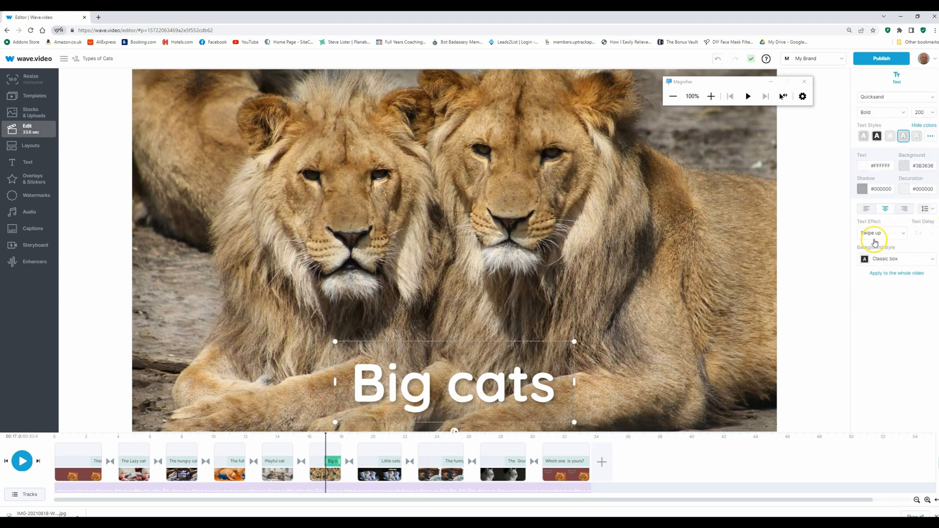
mouse_move(522, 329)
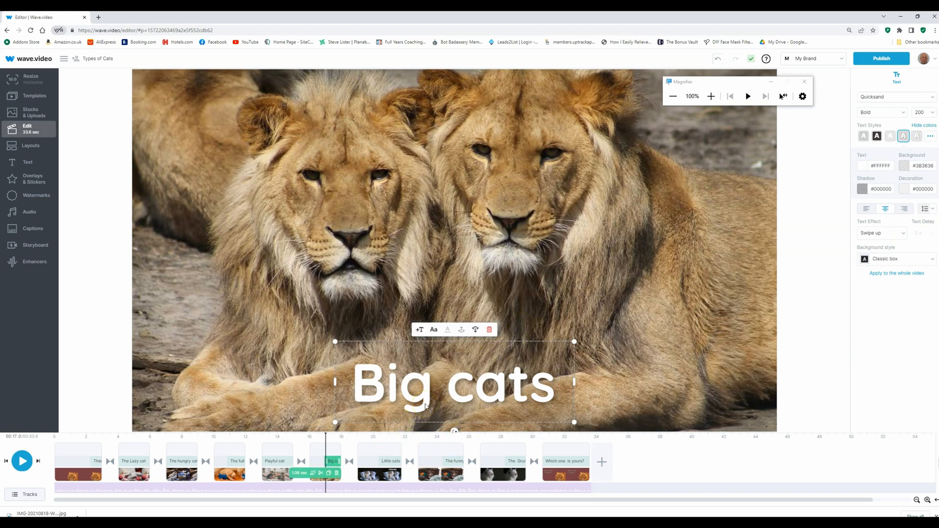
- Apply the white text style with the faint dark background to the "Which one is yours?" caption on the last clip
click(561, 451)
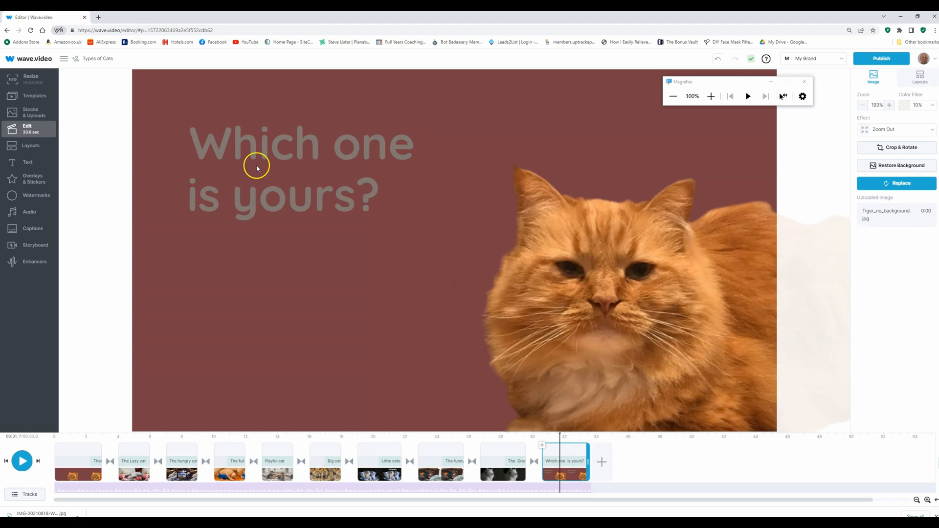
click(268, 152)
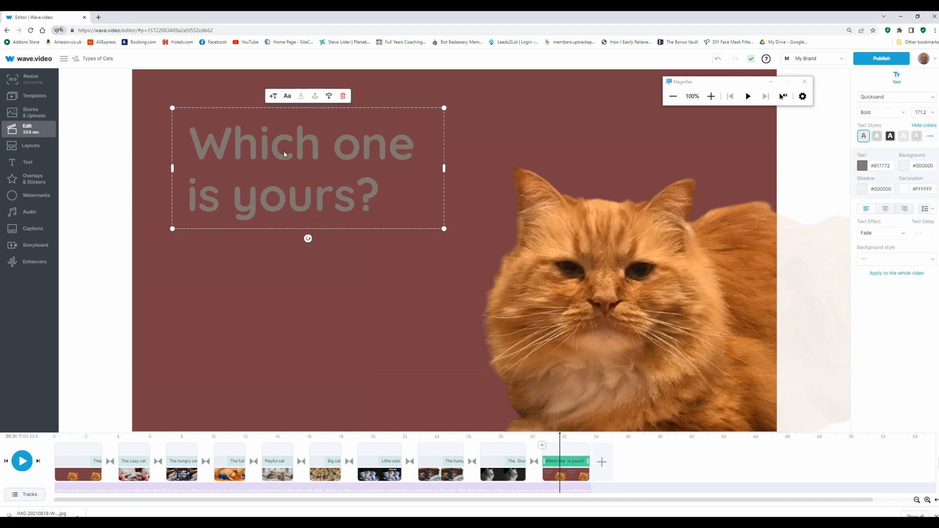
click(876, 137)
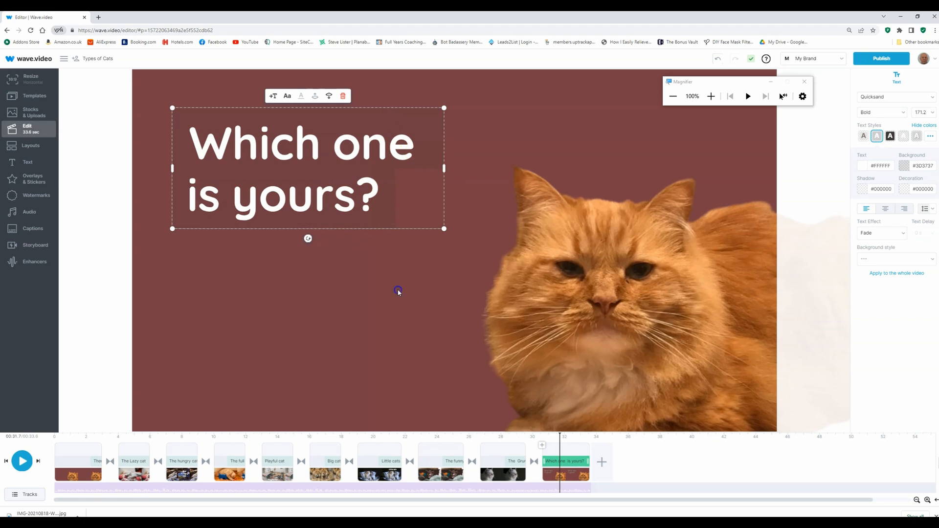
click(399, 292)
drag(236, 240, 280, 247)
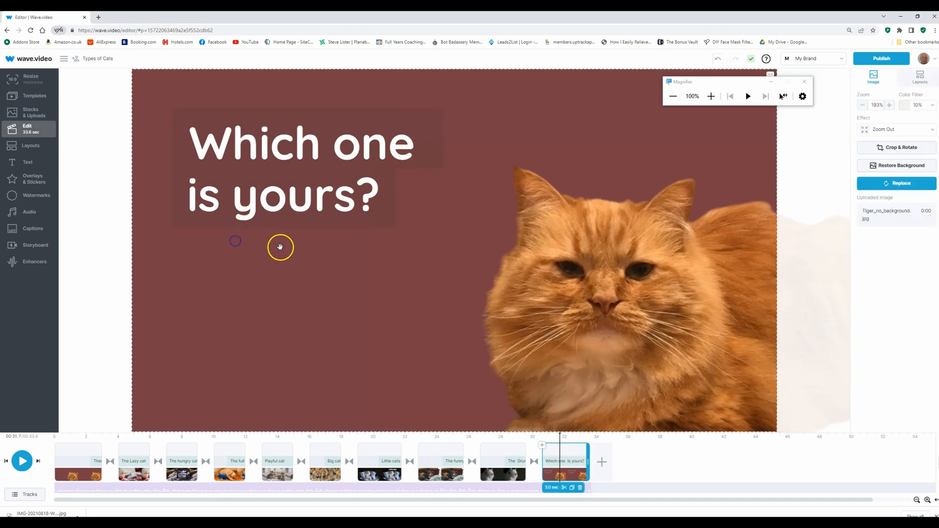
click(280, 247)
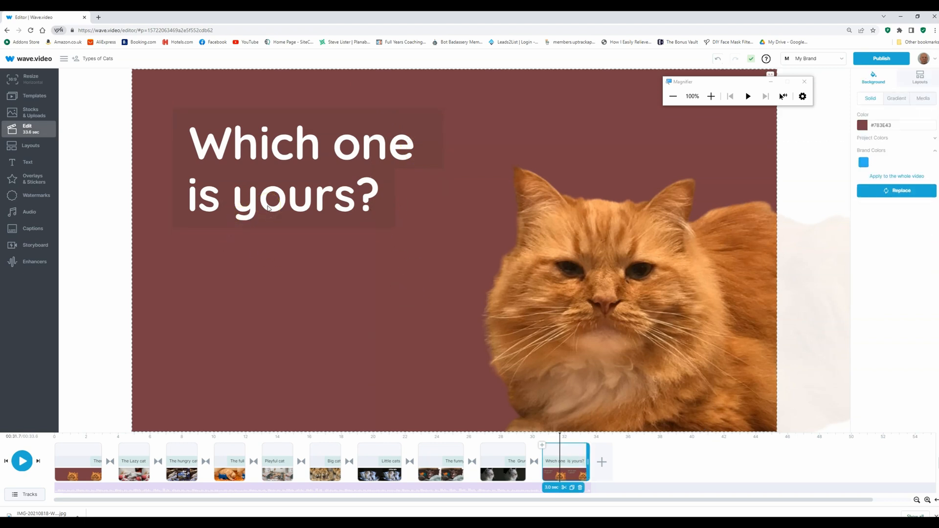
- Add a subtitle under the "Which one is yours?" caption and replace its placeholder wording with "Comment below"
click(290, 157)
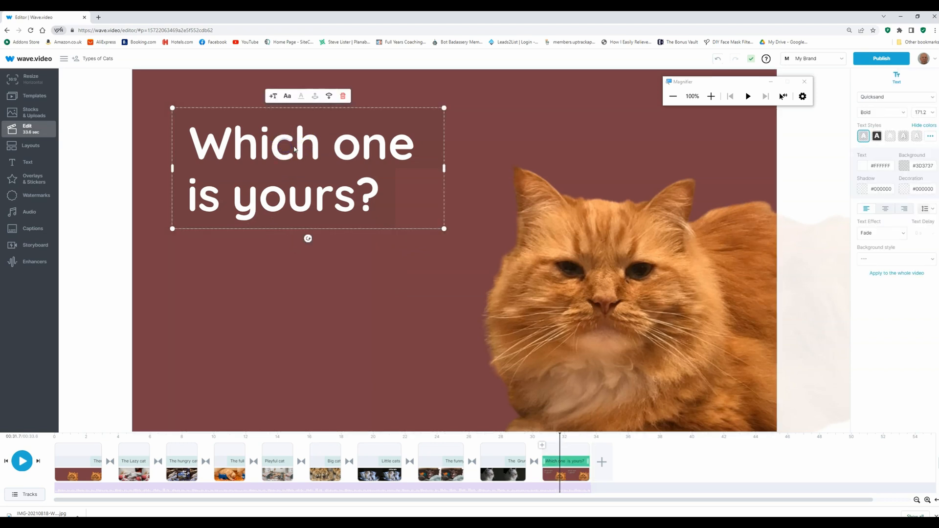
click(273, 97)
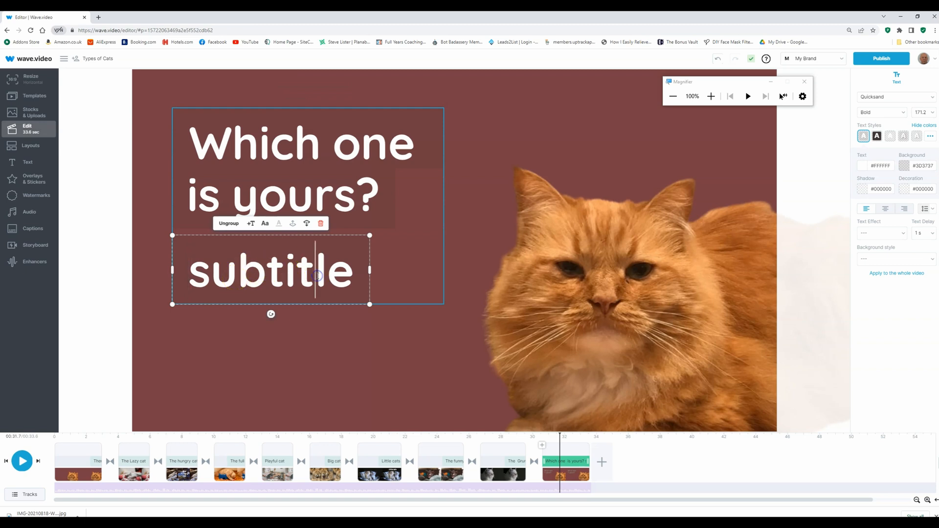
double_click(317, 277)
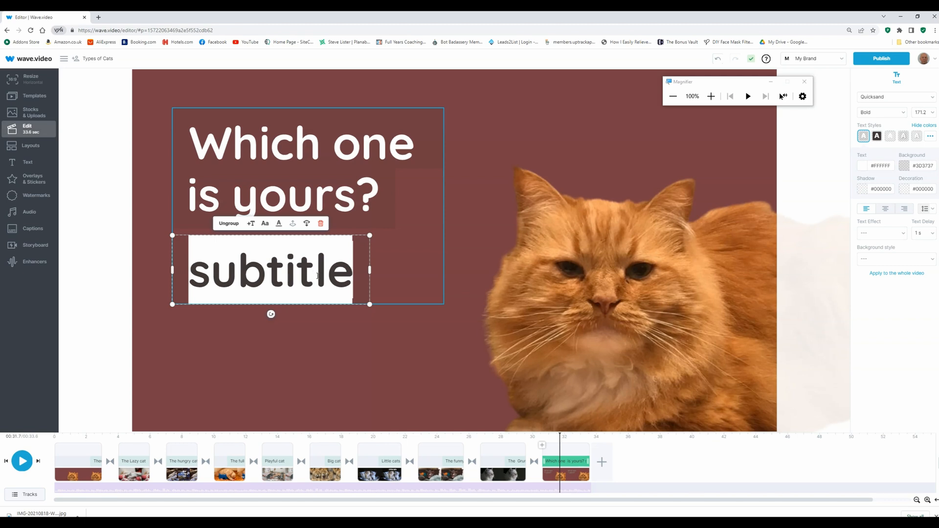
key(BackSpace)
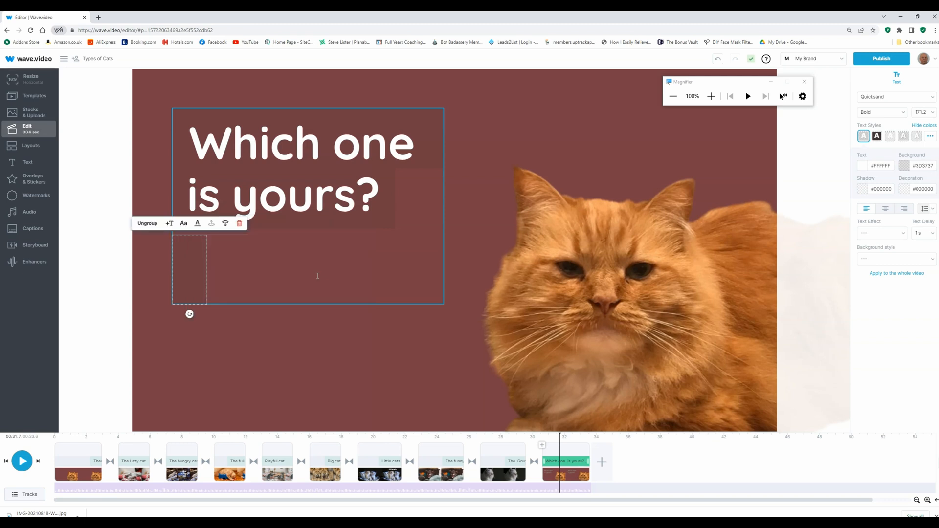
text(Comment )
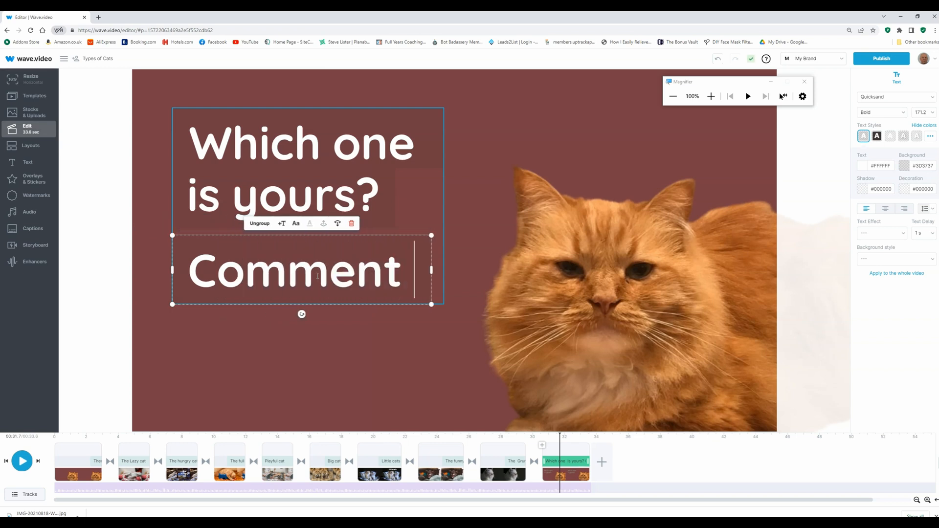
text(below)
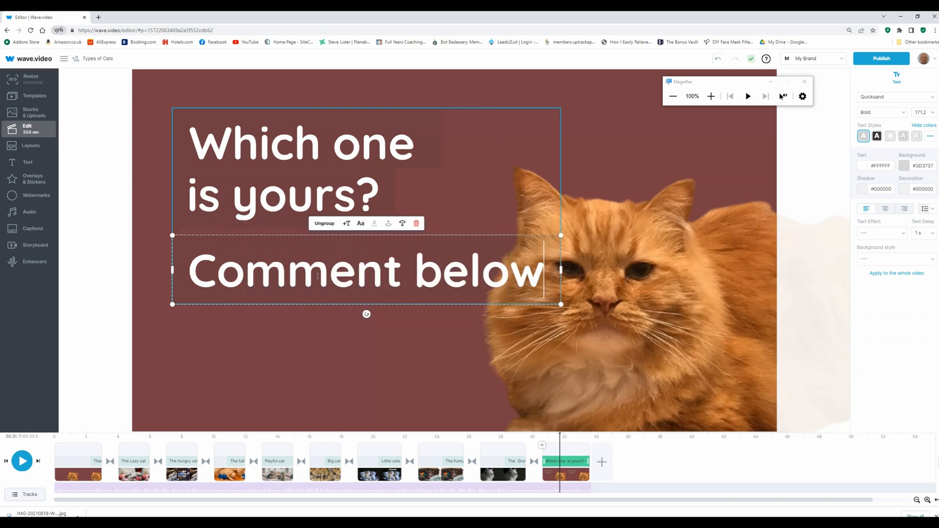
- Set the whole "Comment below" subtitle's font size to 120
click(321, 253)
drag(191, 272, 547, 267)
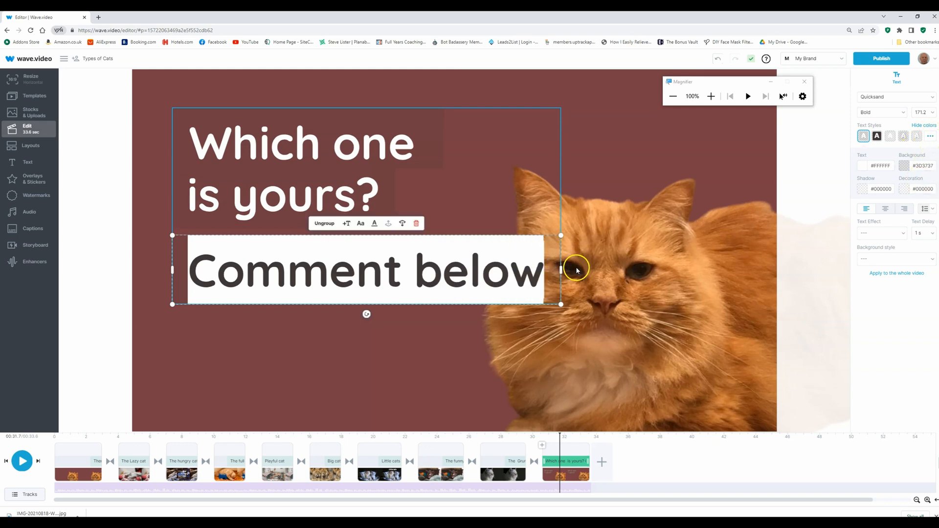
click(933, 112)
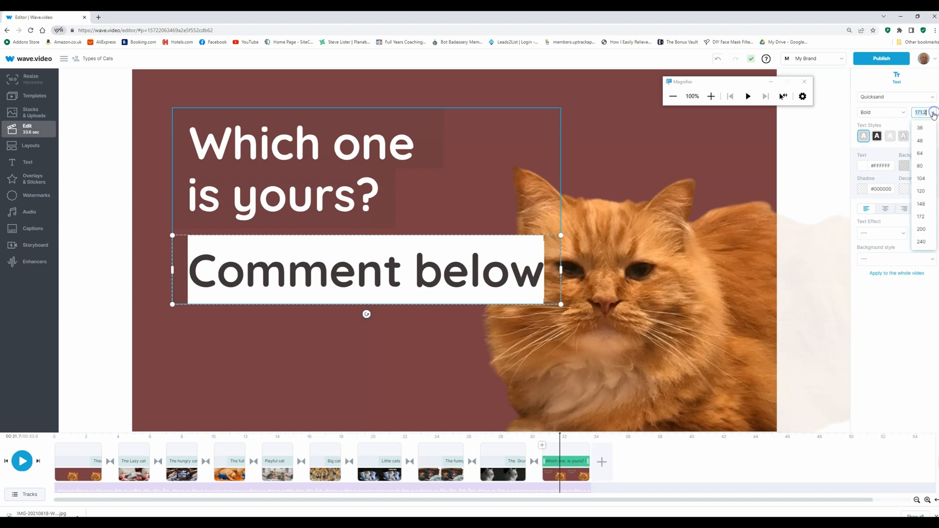
click(922, 191)
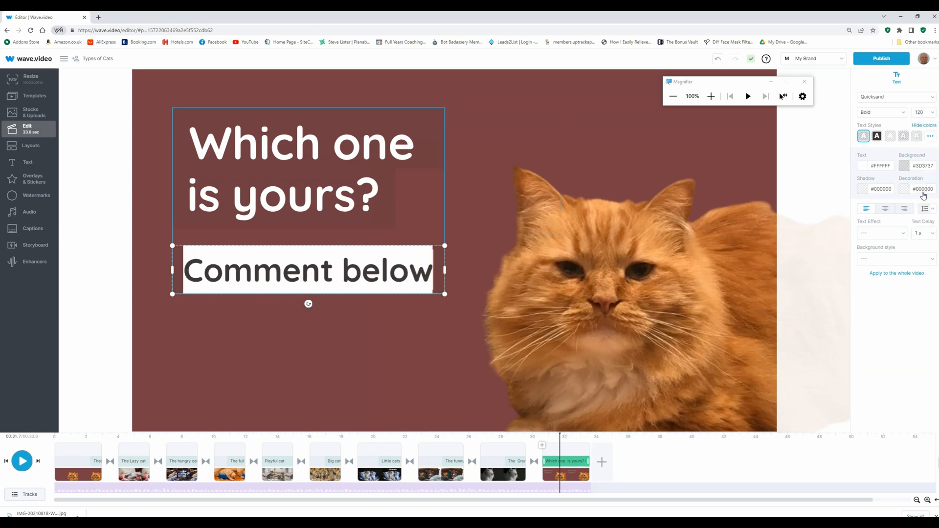
click(426, 349)
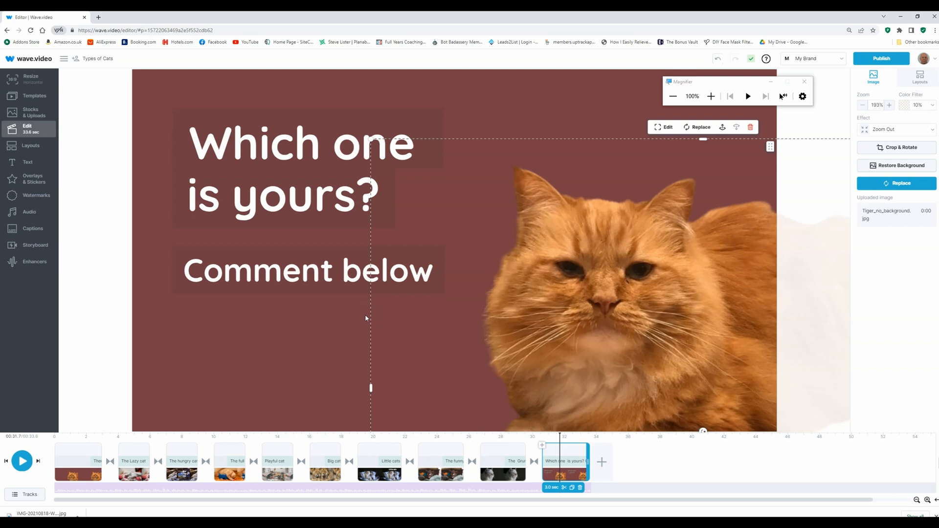
click(267, 350)
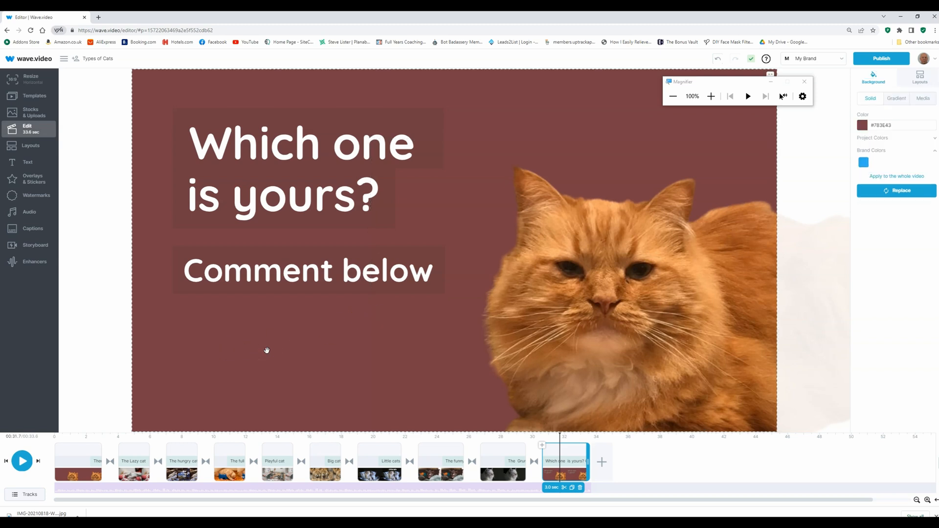
- Shift the closing caption group slightly down and left, and move the "Comment below" subtitle farther below "Which one is yours?"
click(272, 201)
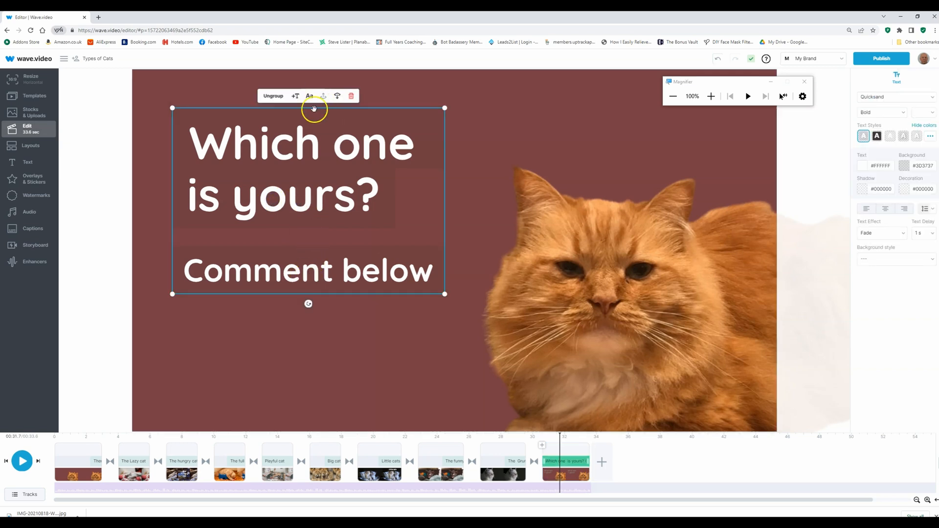
mouse_move(311, 108)
mouse_down()
mouse_move(307, 178)
mouse_move(306, 116)
mouse_up()
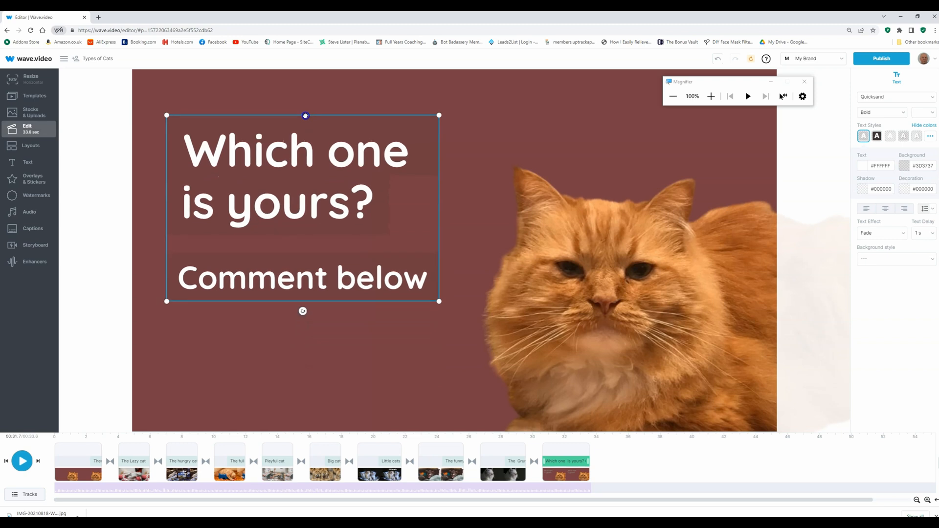
click(297, 288)
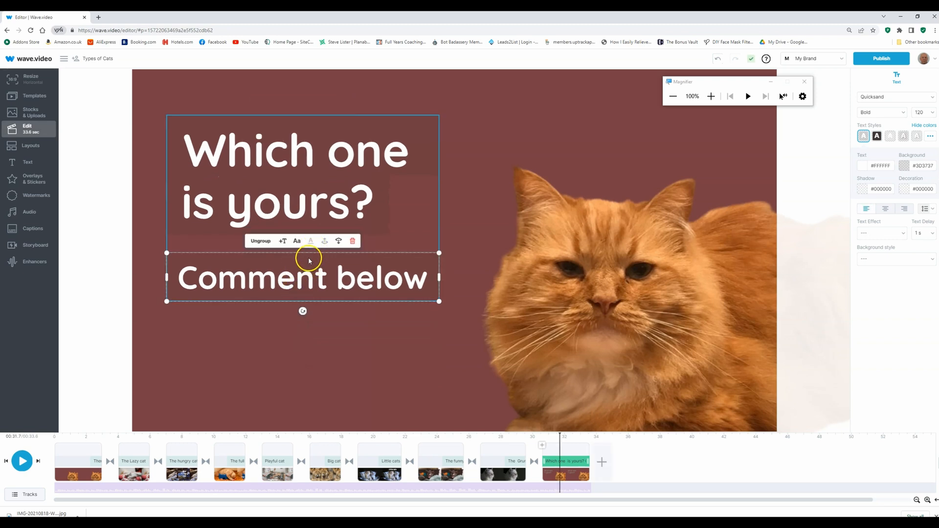
drag(308, 256, 306, 321)
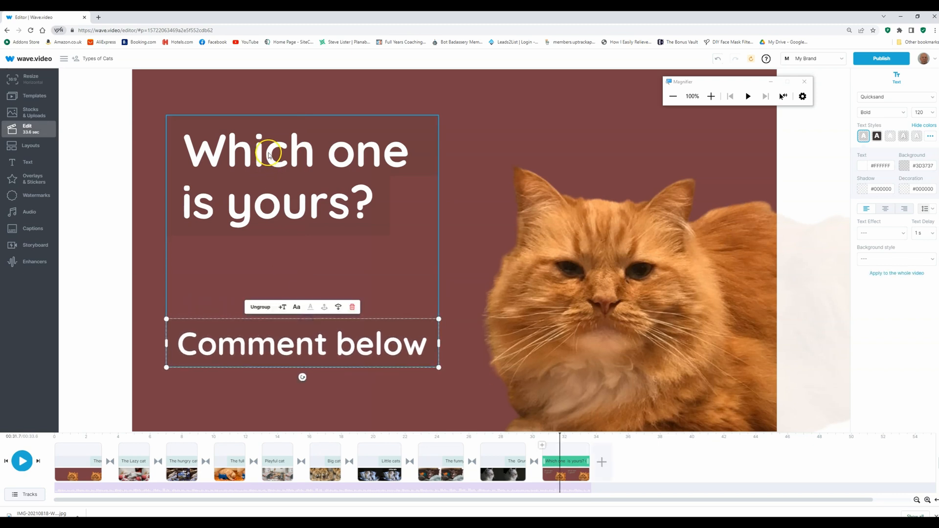
- Ungroup the "Which one is yours?" caption and the "Comment below" subtitle so each can be selected separately
click(236, 168)
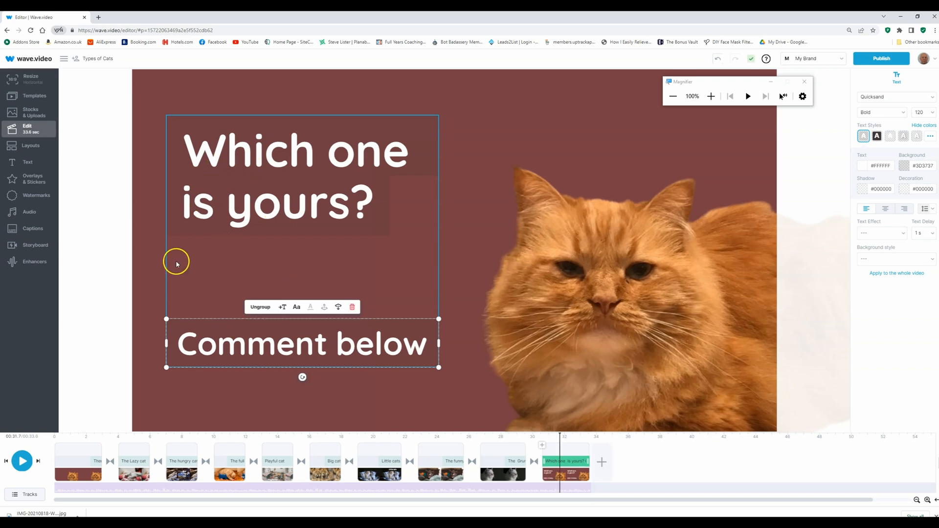
click(260, 308)
click(282, 175)
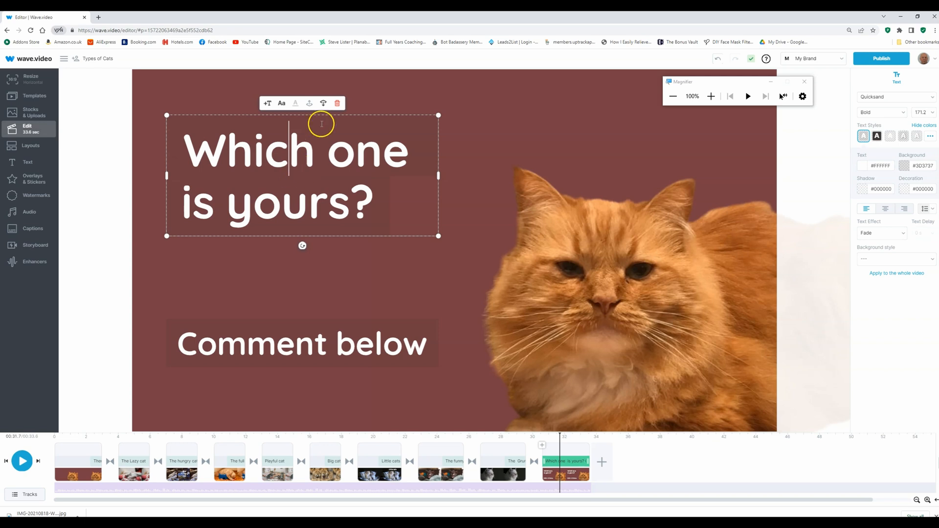
click(287, 349)
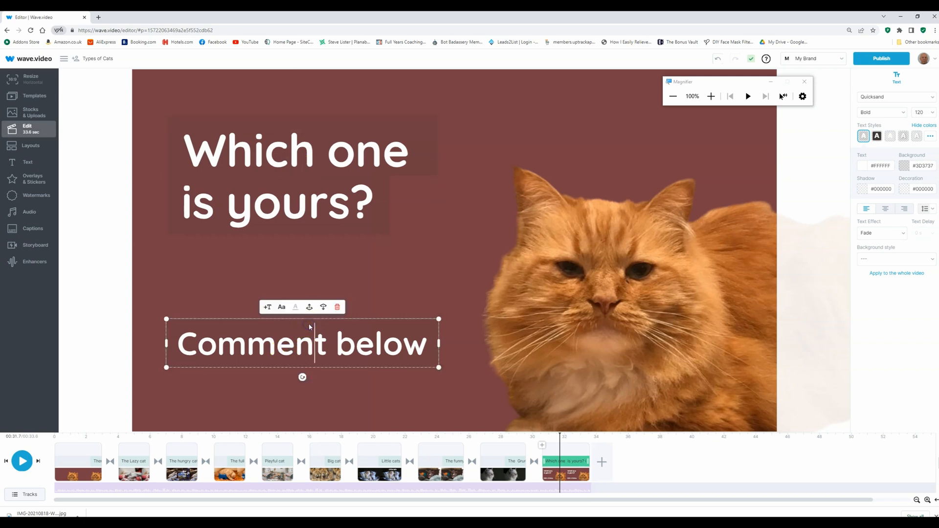
click(368, 277)
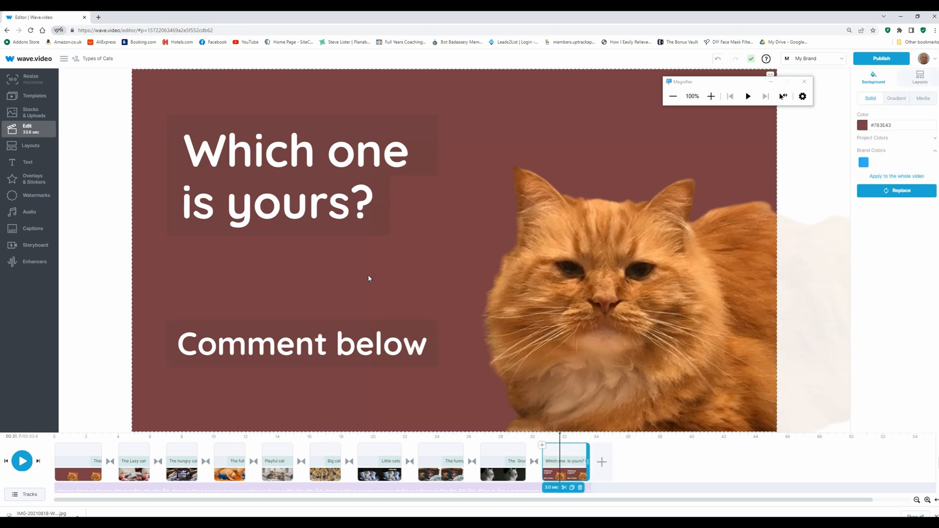
- Apply the Swipe up text effect to the "Comment below" subtitle on the last clip
click(263, 350)
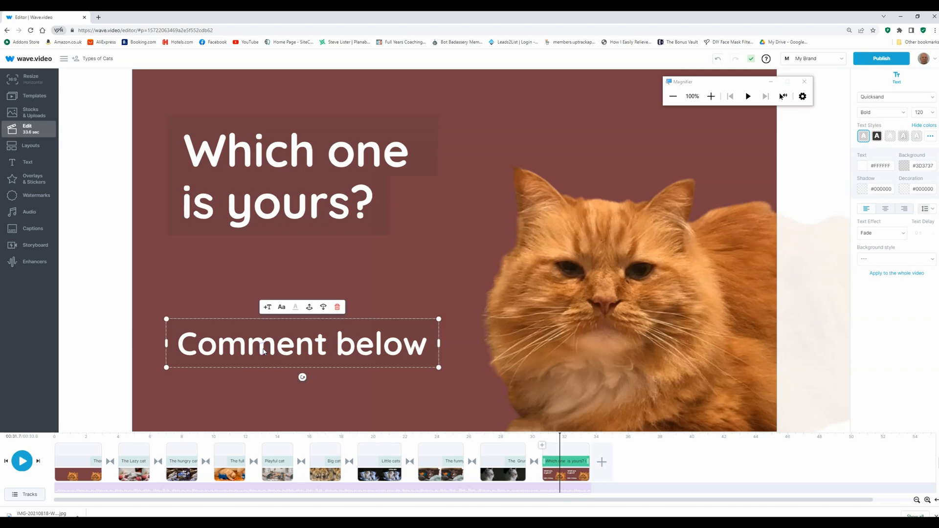
click(904, 236)
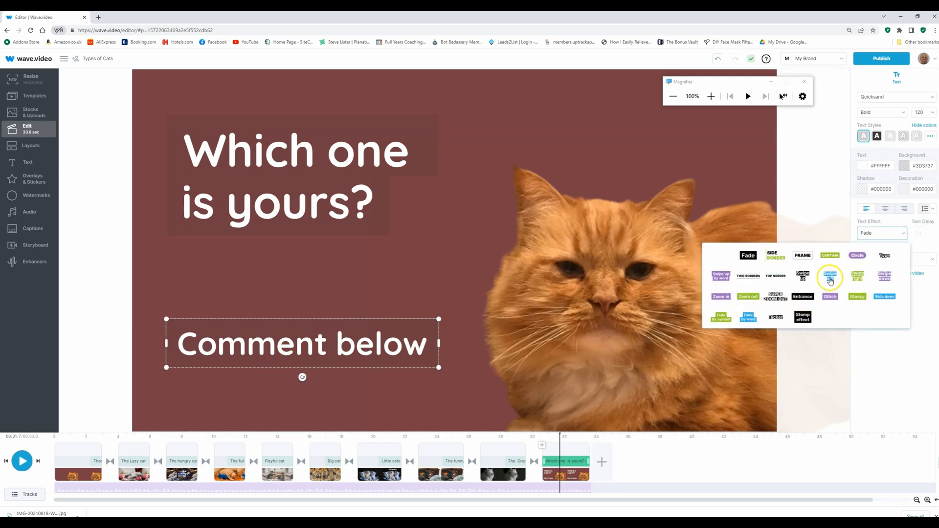
click(803, 277)
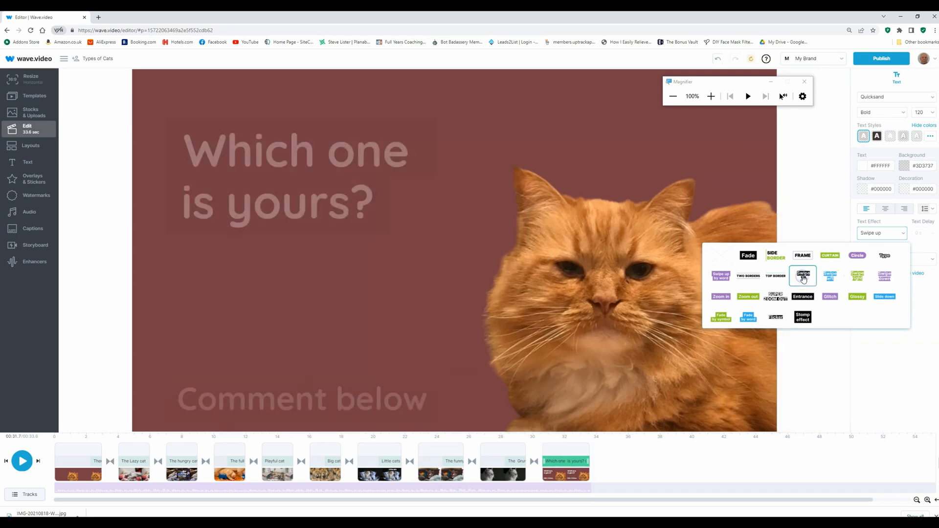
- Apply the Swipe down text effect to the "Which one is yours?" caption on the last clip
click(293, 153)
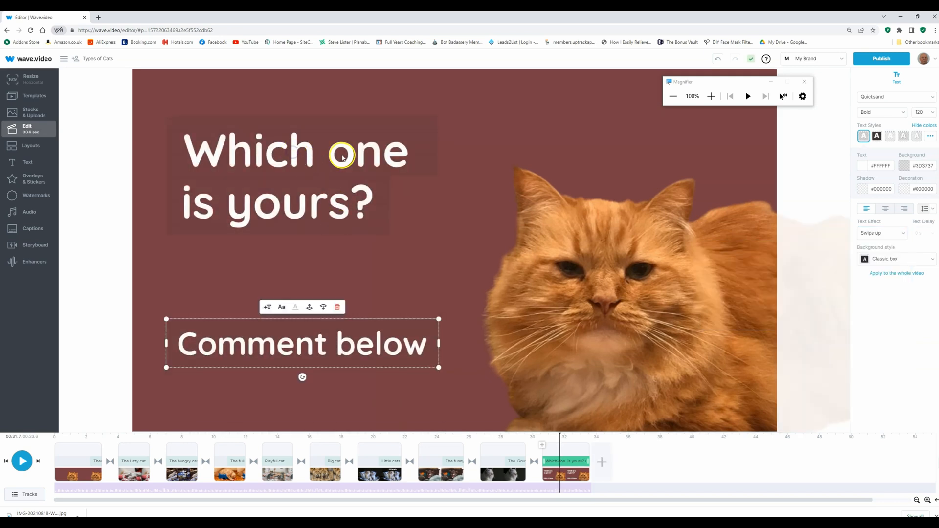
click(332, 153)
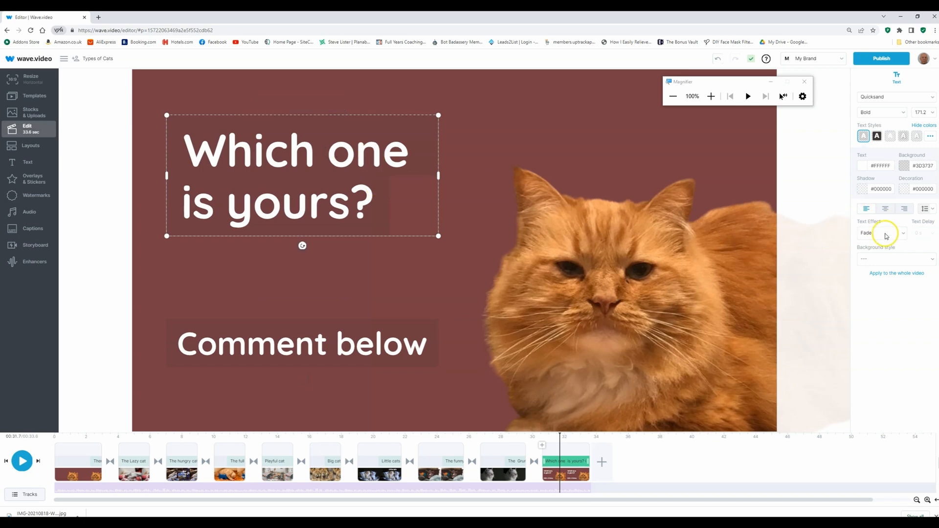
click(900, 237)
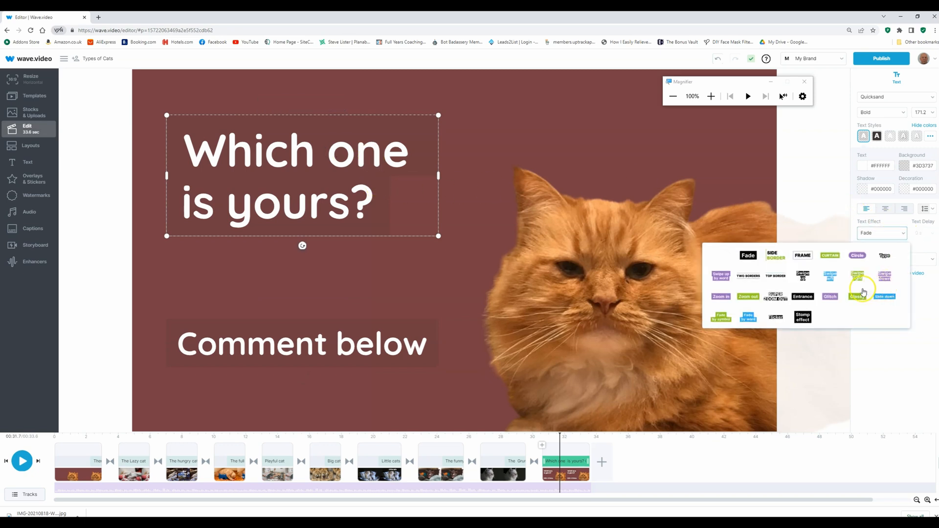
click(881, 283)
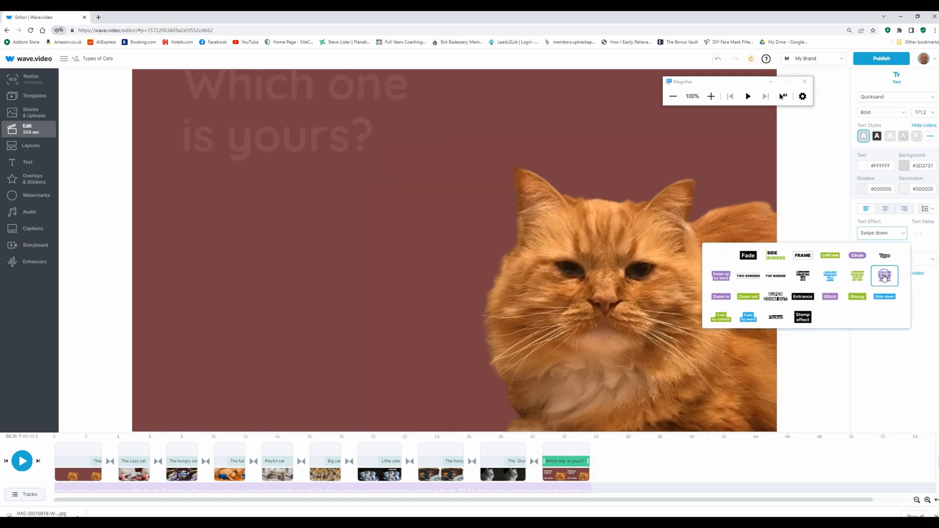
click(502, 171)
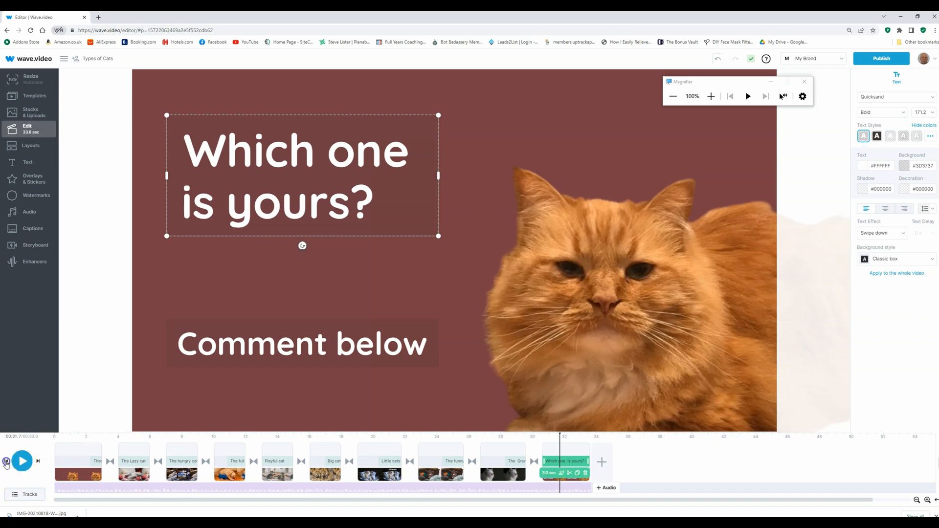
- Play the whole video from the beginning to preview the captions and their animations
click(5, 461)
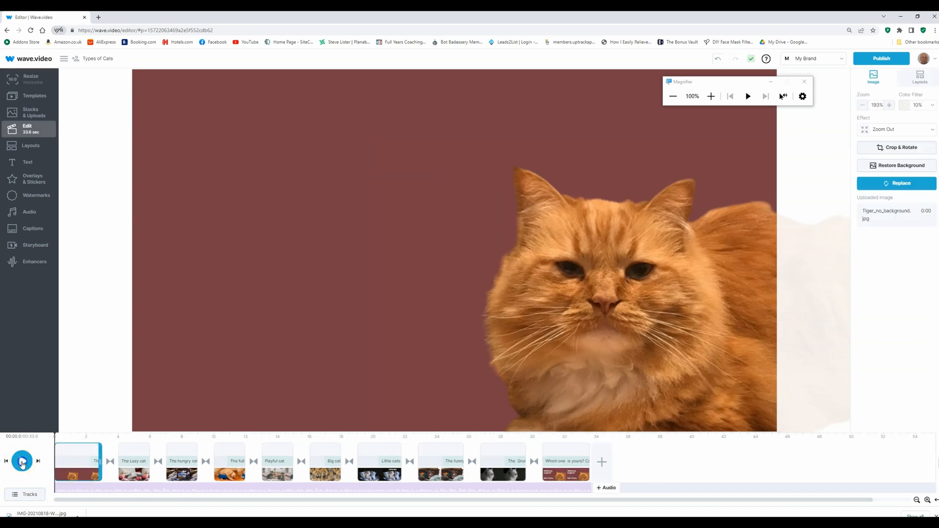
click(22, 462)
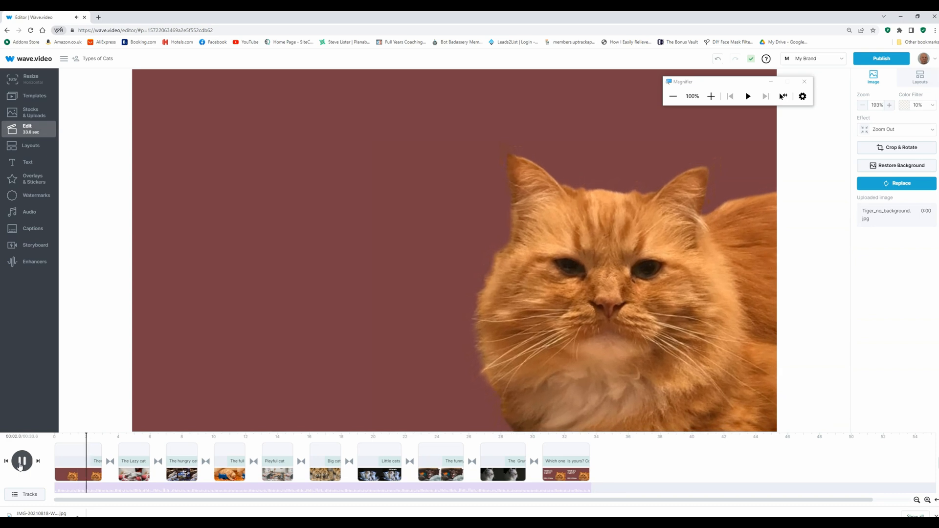